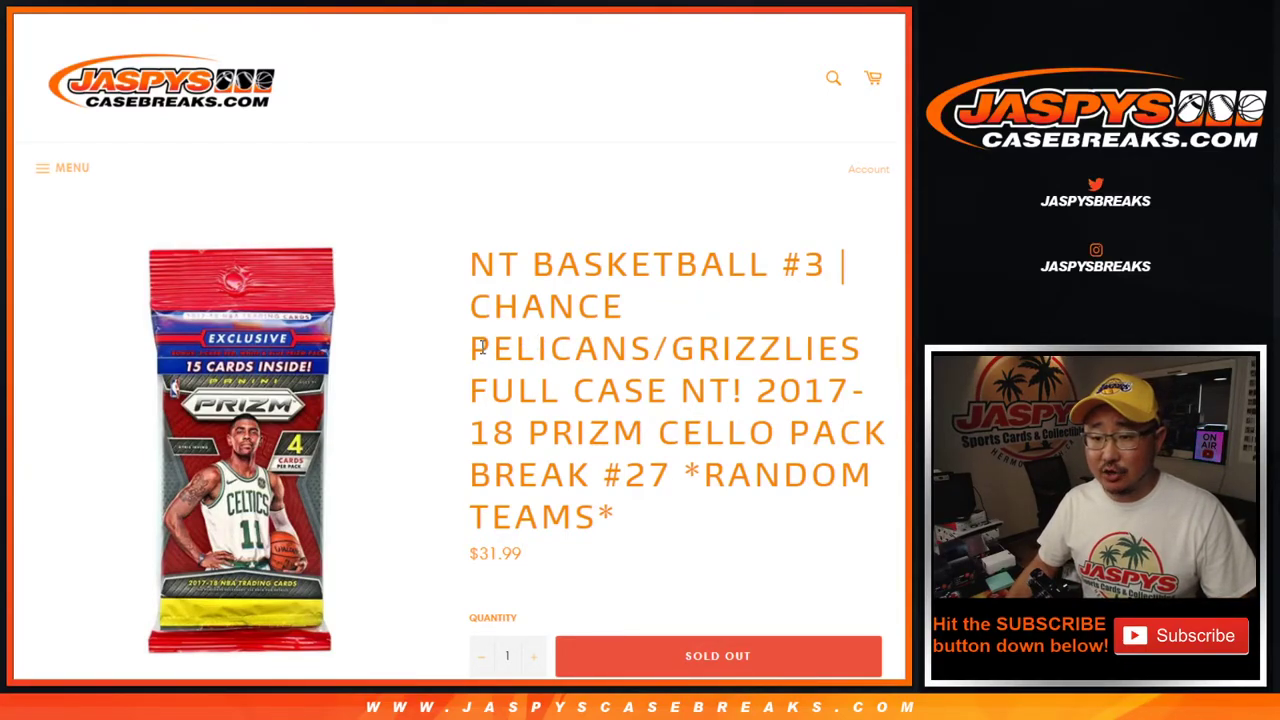
Review the Prizm Cello Pack Break #27 listing, highlighting its title and the 30-spot prize line
drag(758, 392, 785, 518)
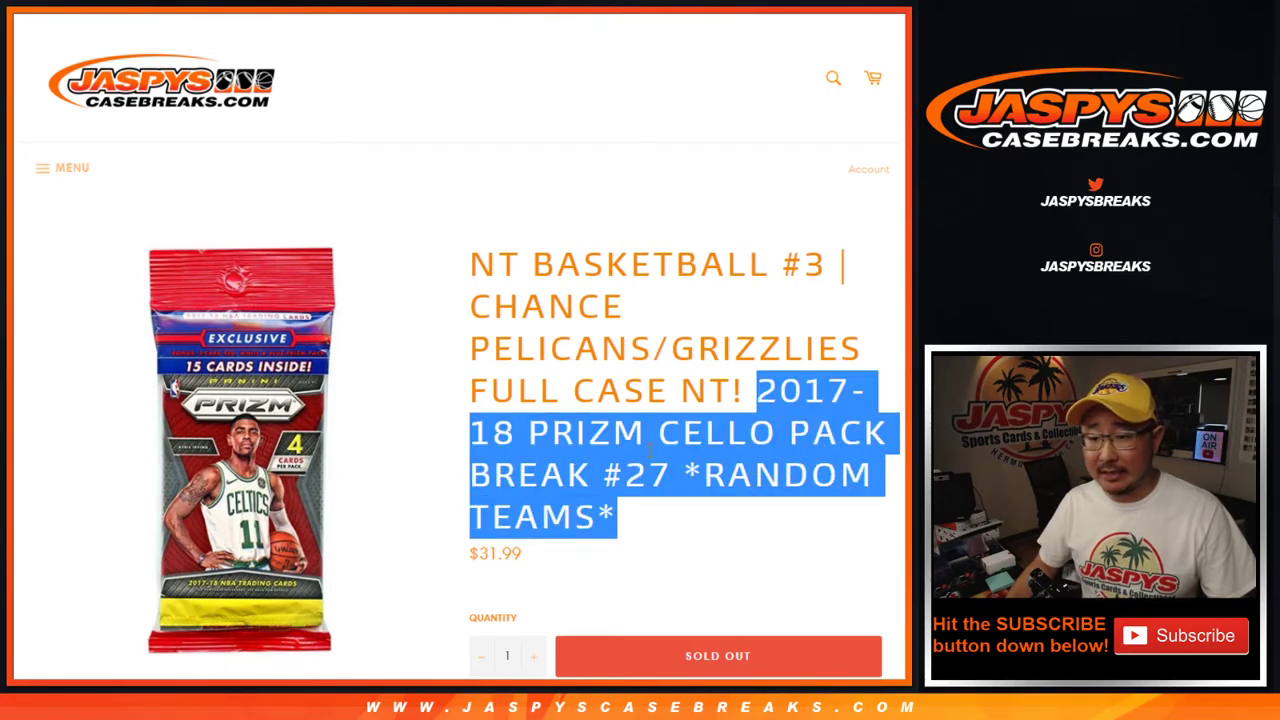
scroll(652, 450, down, 5)
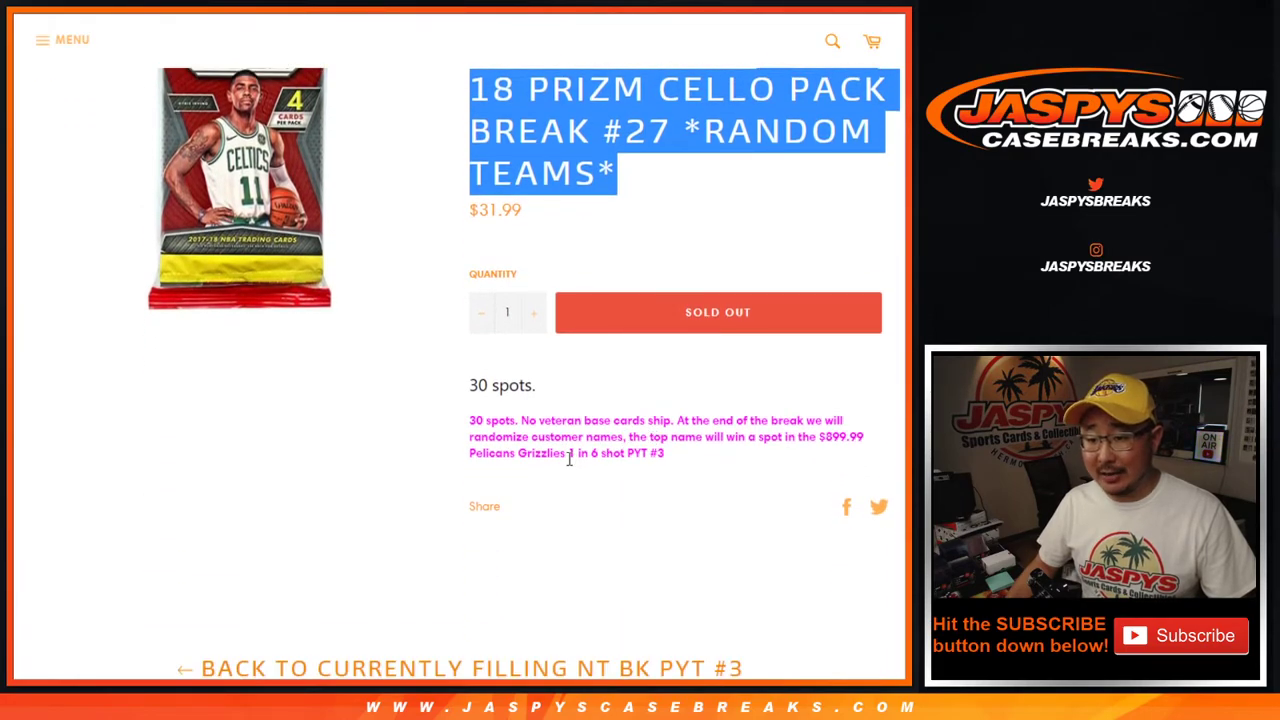
drag(768, 440, 856, 440)
click(815, 453)
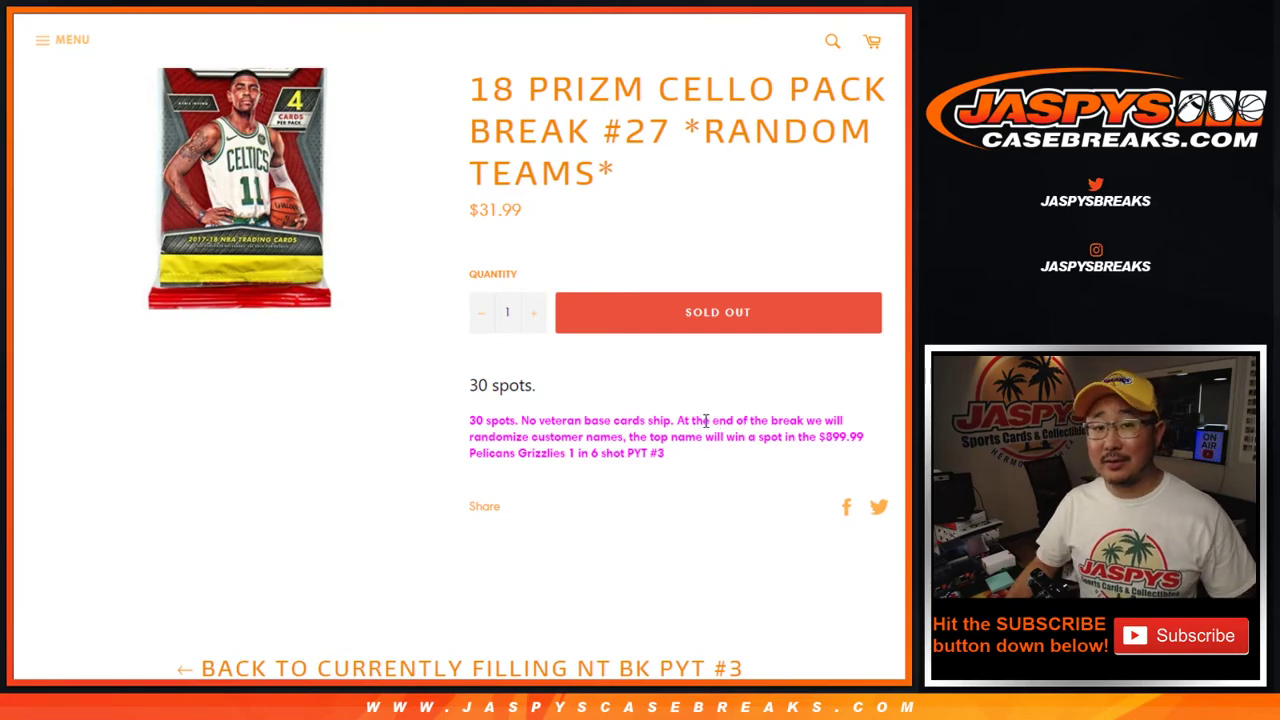
In the List Randomizer, shuffle the 30 customer names four times
scroll(390, 99, up, 5)
key(ctrl+Tab)
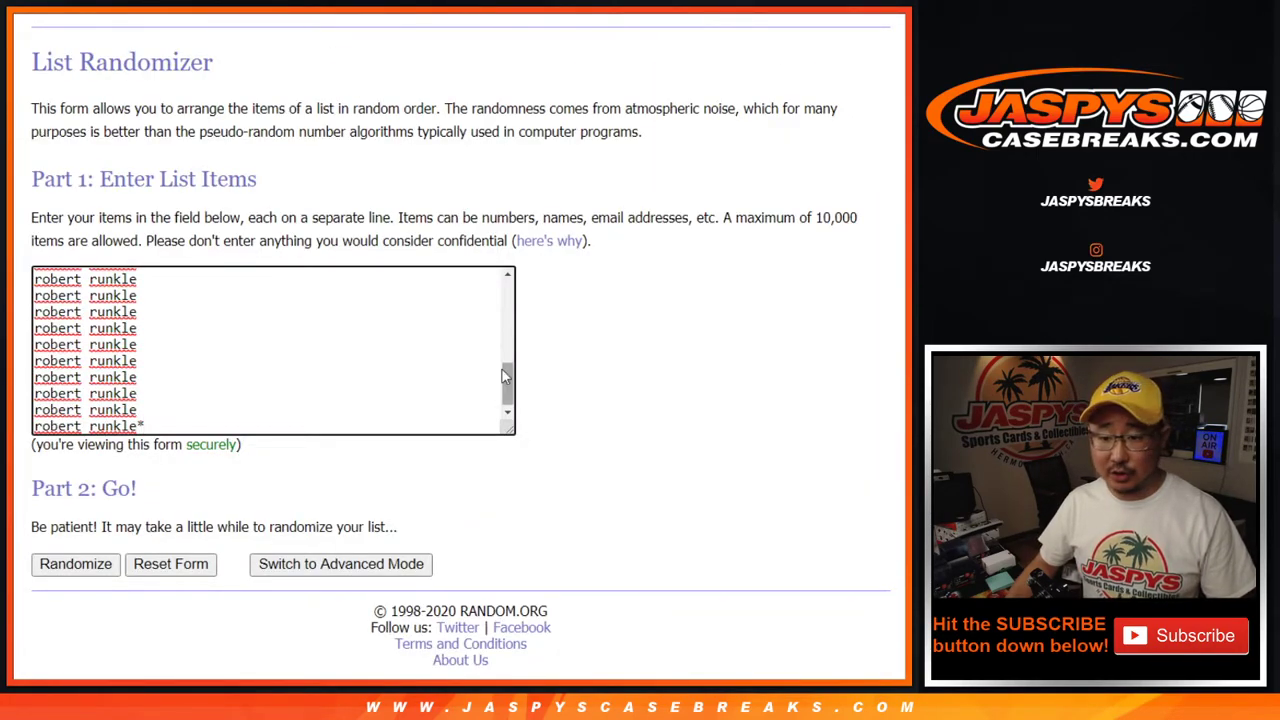
mouse_move(510, 427)
mouse_down()
mouse_move(518, 578)
mouse_move(490, 655)
mouse_up()
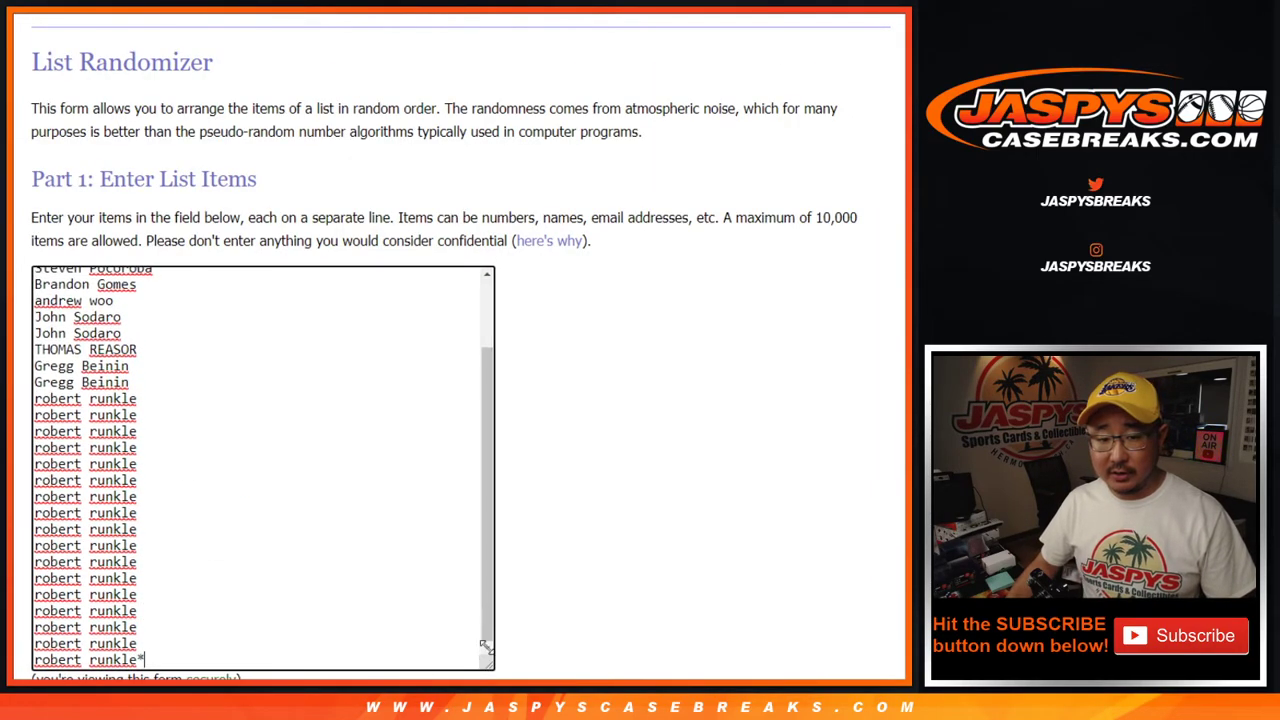
scroll(585, 515, down, 2)
scroll(487, 400, up, 2)
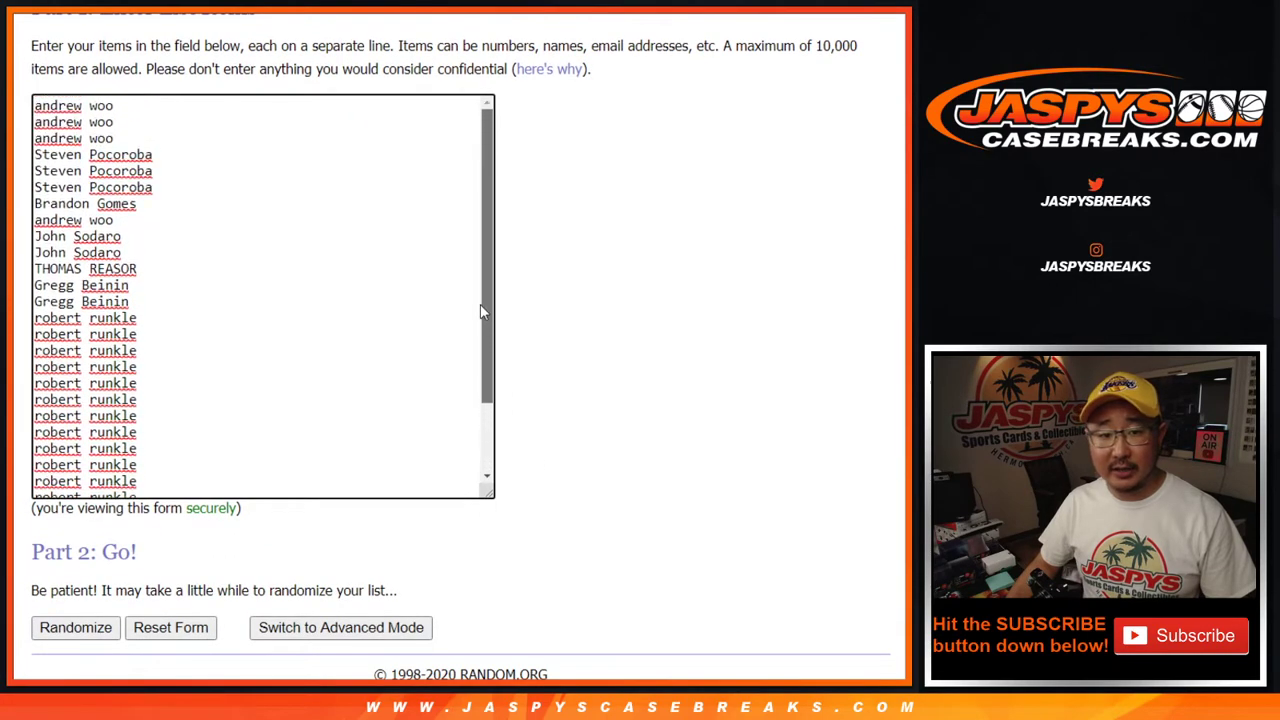
scroll(487, 410, down, 2)
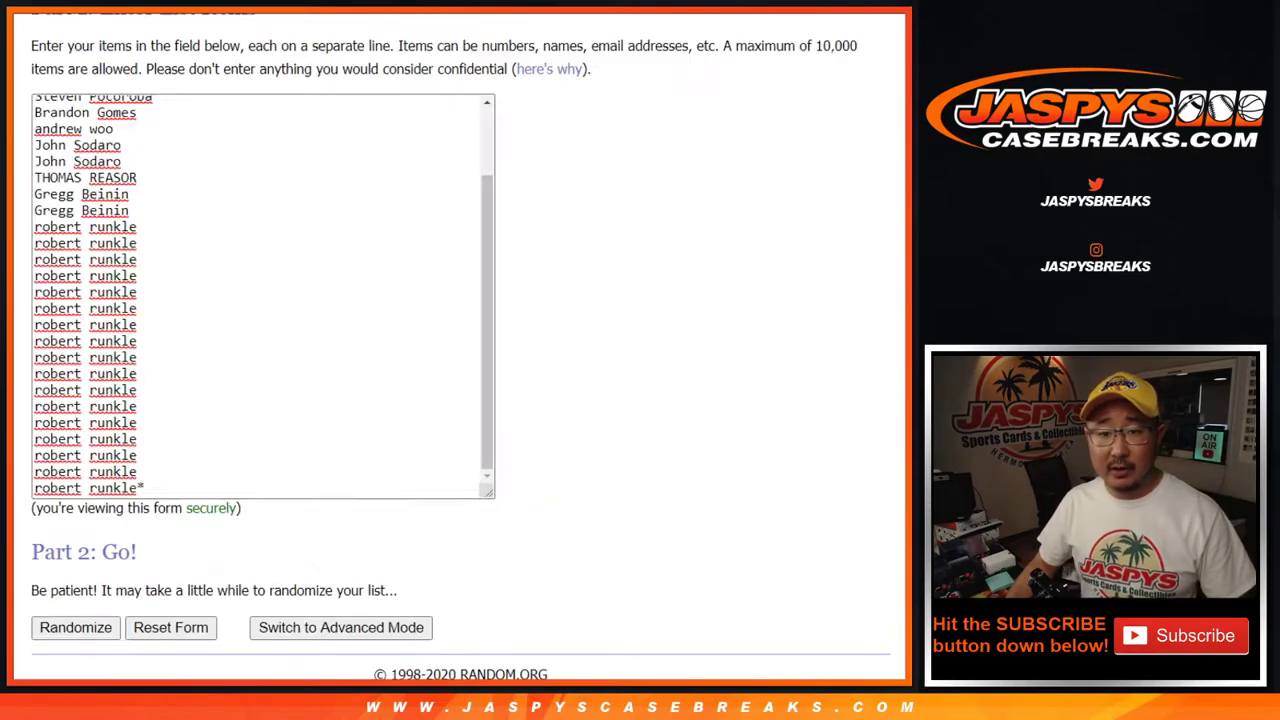
click(63, 629)
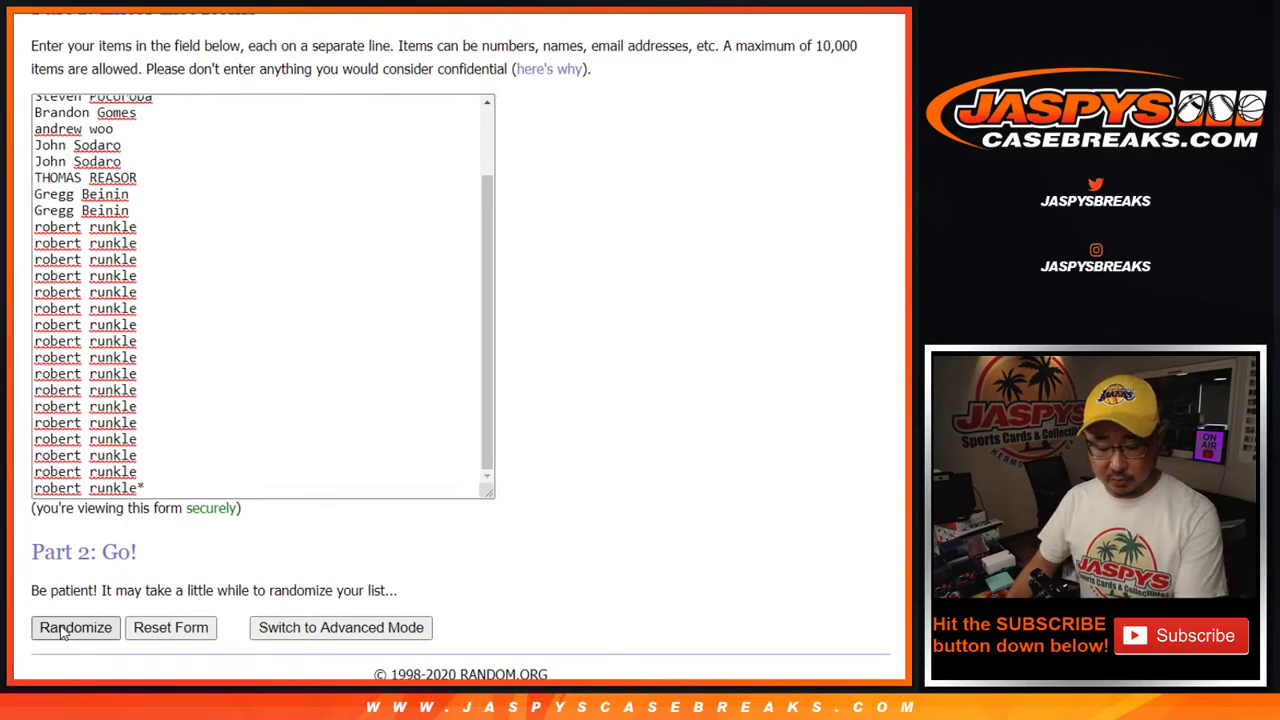
scroll(60, 628, down, 3)
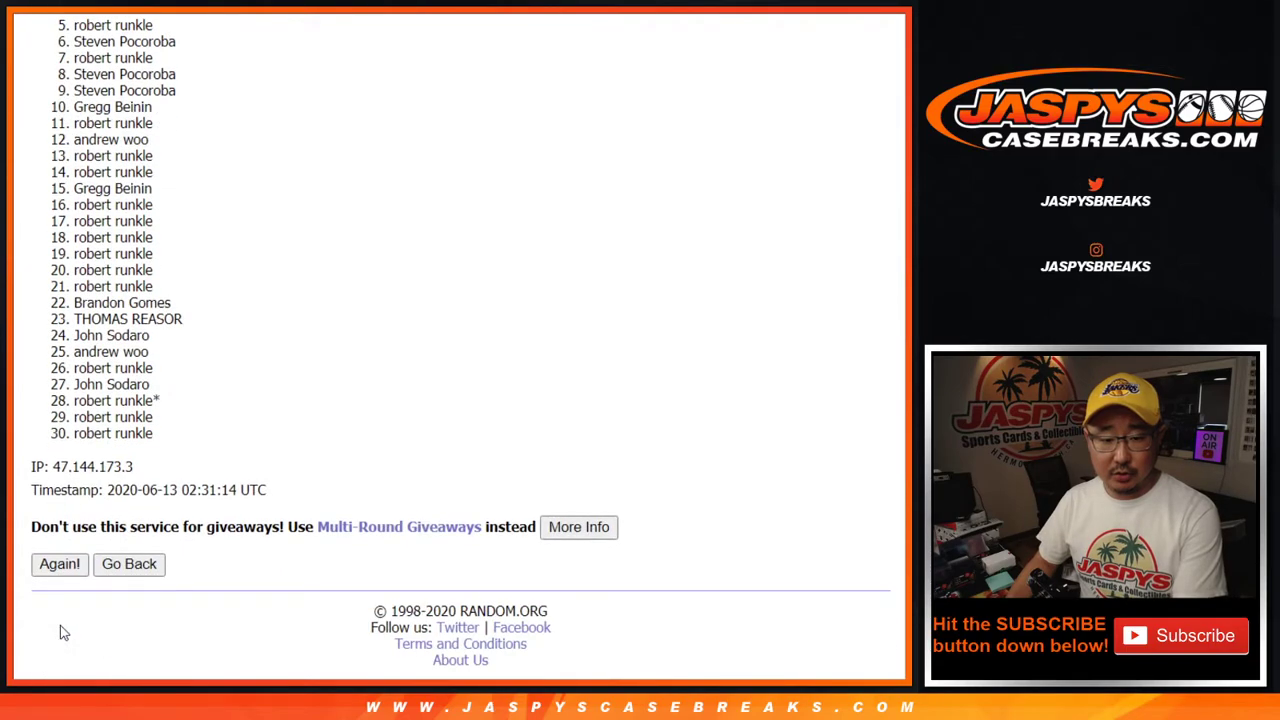
click(53, 566)
scroll(53, 566, down, 3)
click(53, 566)
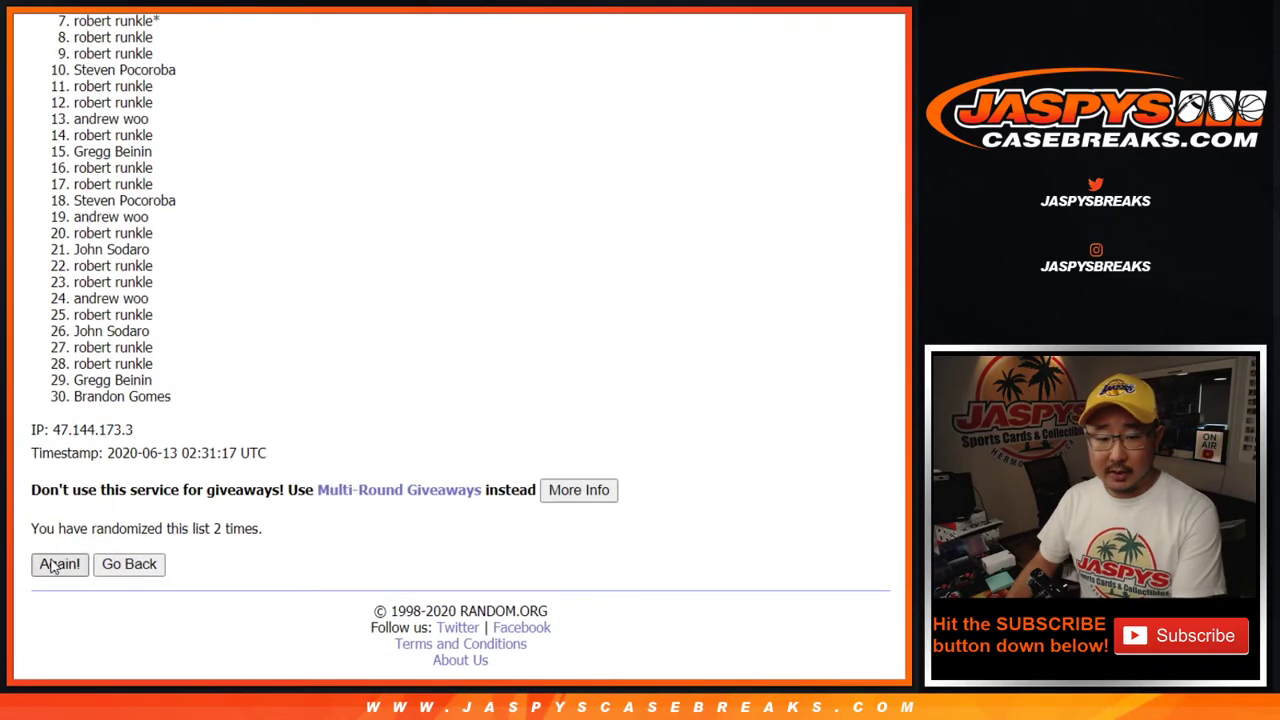
scroll(53, 566, down, 3)
key(Return)
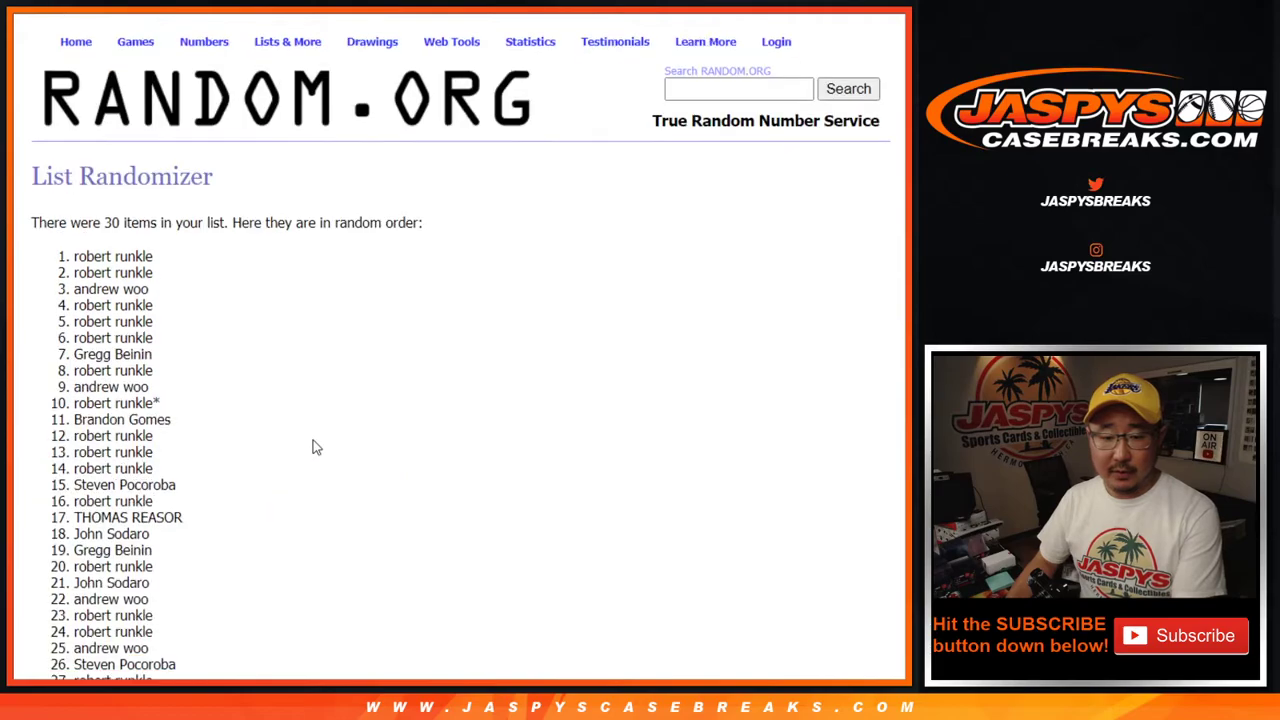
scroll(251, 437, down, 3)
scroll(140, 241, up, 2)
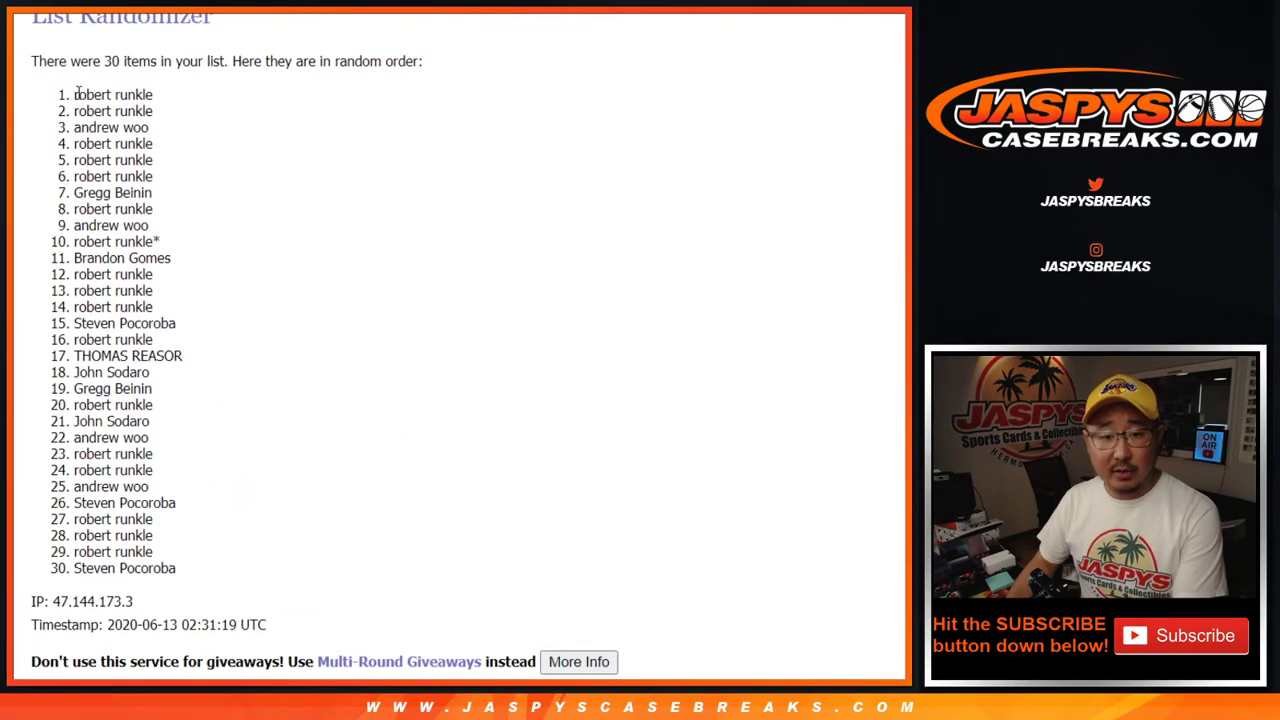
Copy the shuffled names into column A starting at A1, then return to the dice result
mouse_move(77, 94)
mouse_down()
mouse_move(170, 325)
mouse_move(196, 566)
mouse_up()
key(ctrl+c)
scroll(196, 560, down, 1)
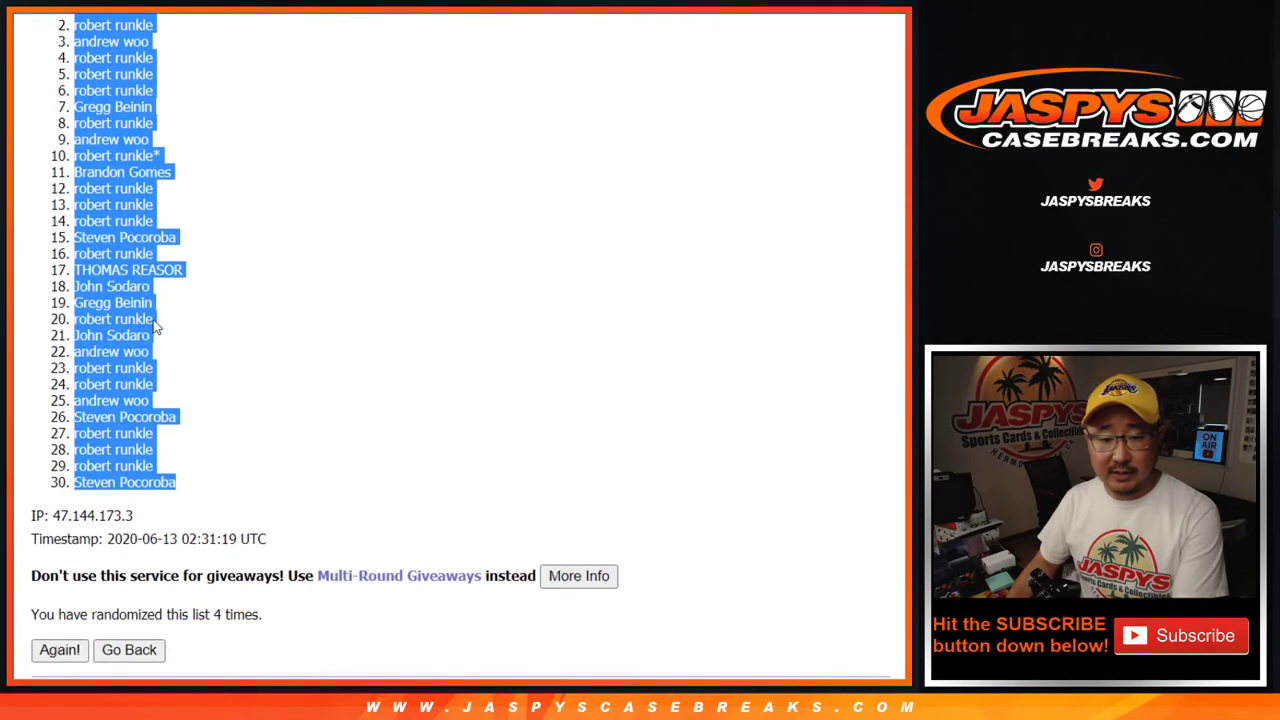
key(ctrl+Tab)
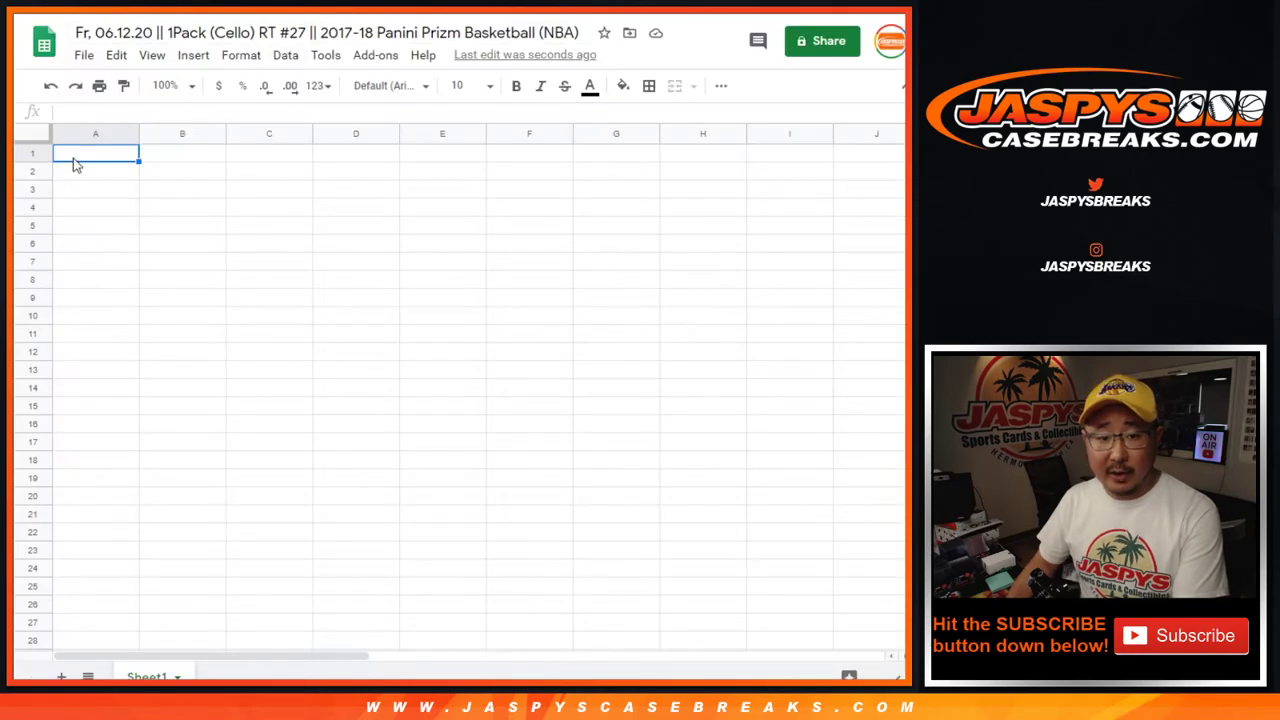
right_click(72, 160)
click(94, 134)
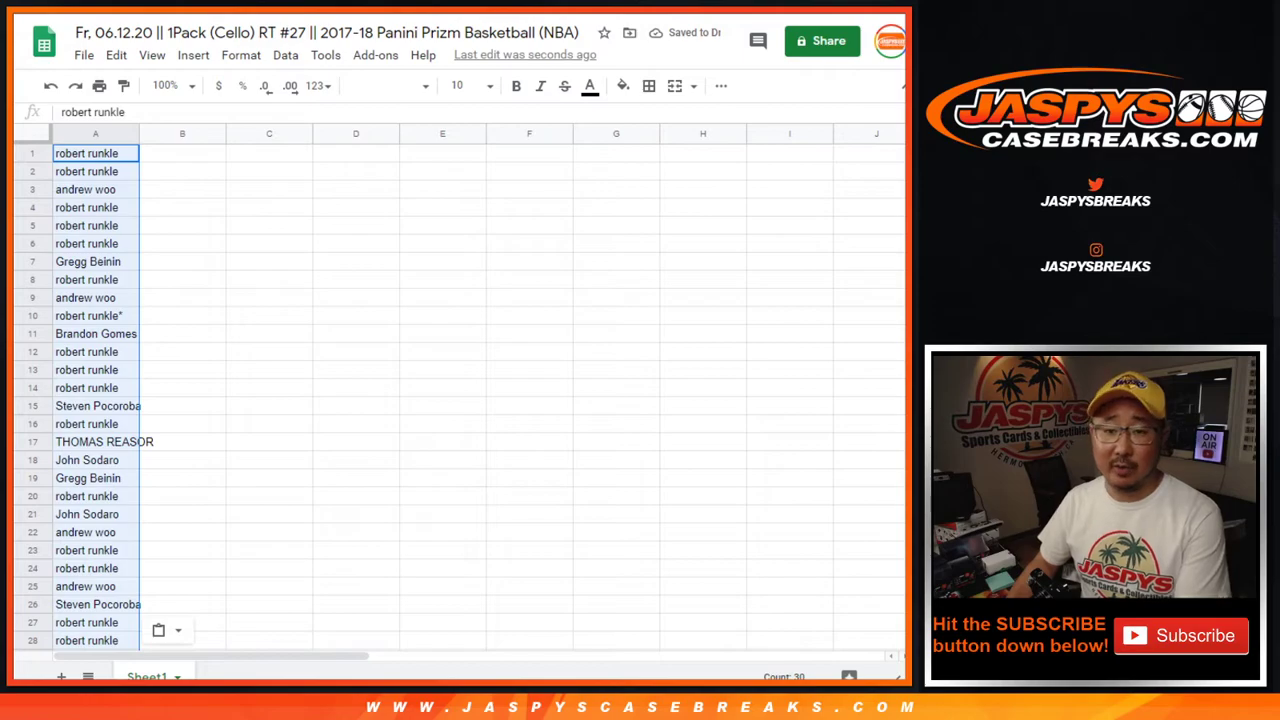
key(ctrl+Tab)
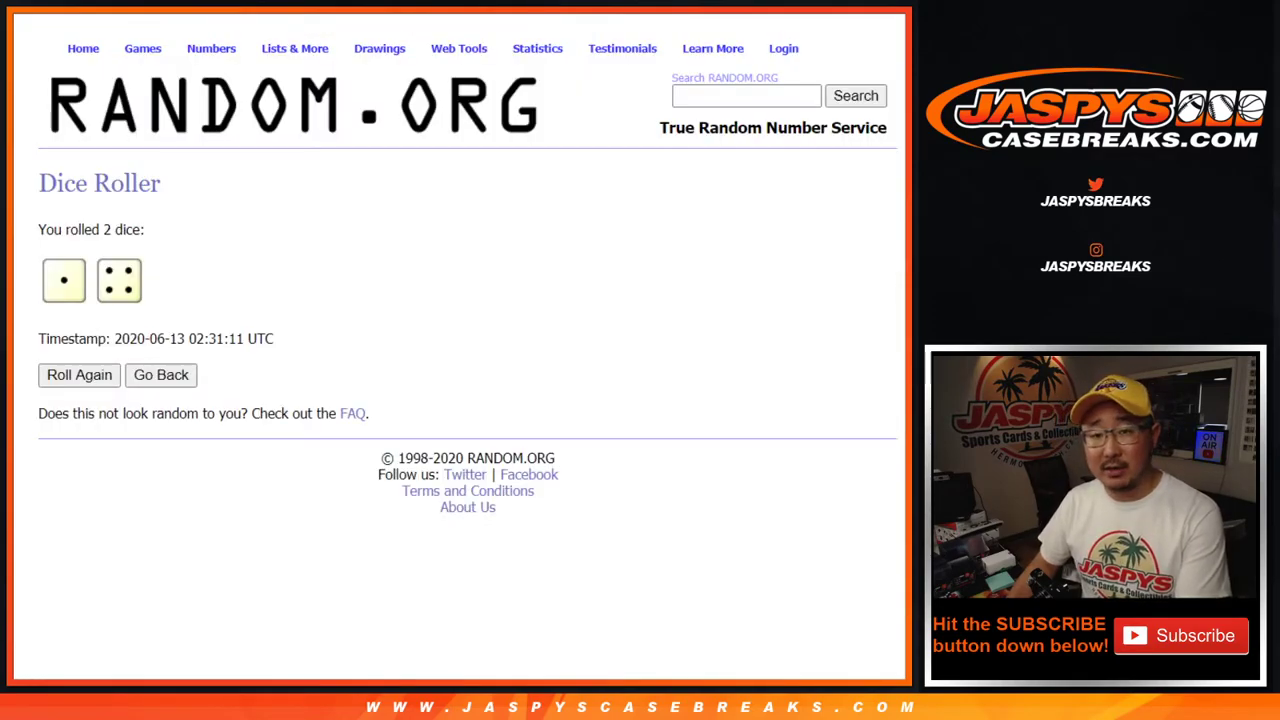
Shuffle the 30 NBA teams five times and select the Minnesota Timberwolves–Brooklyn Nets result list
key(ctrl+Tab)
click(56, 564)
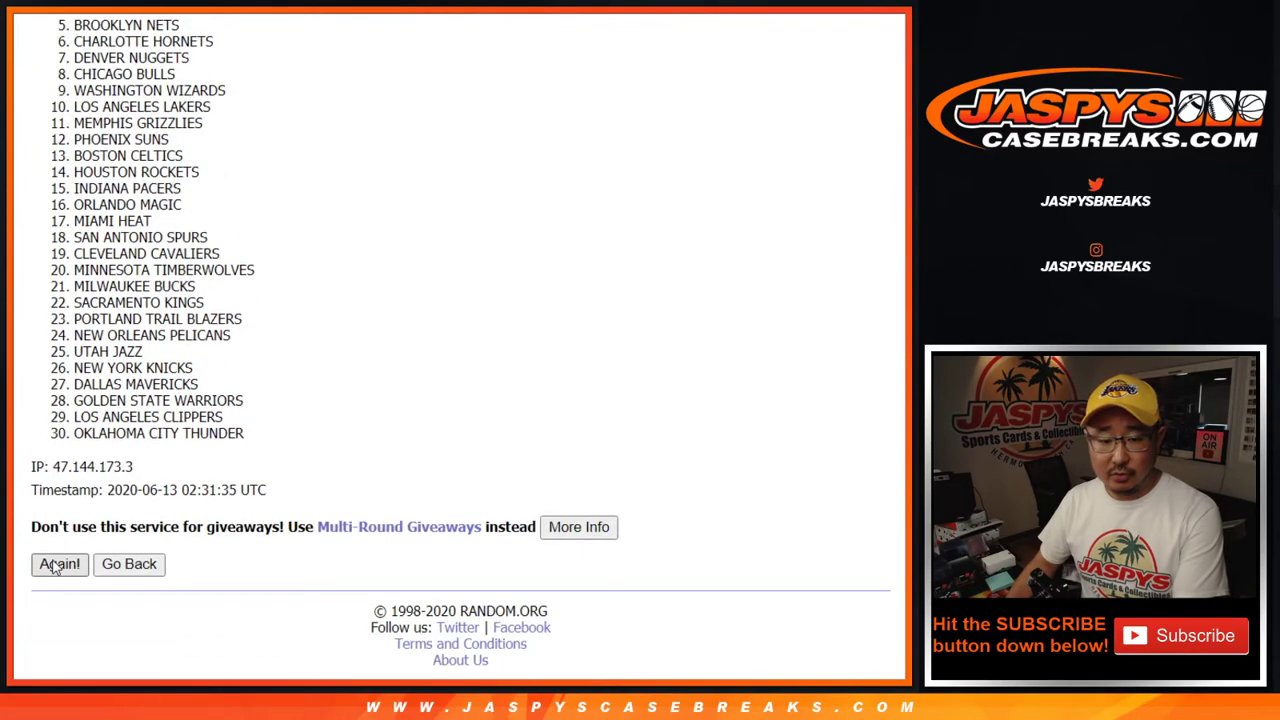
click(56, 564)
click(56, 564)
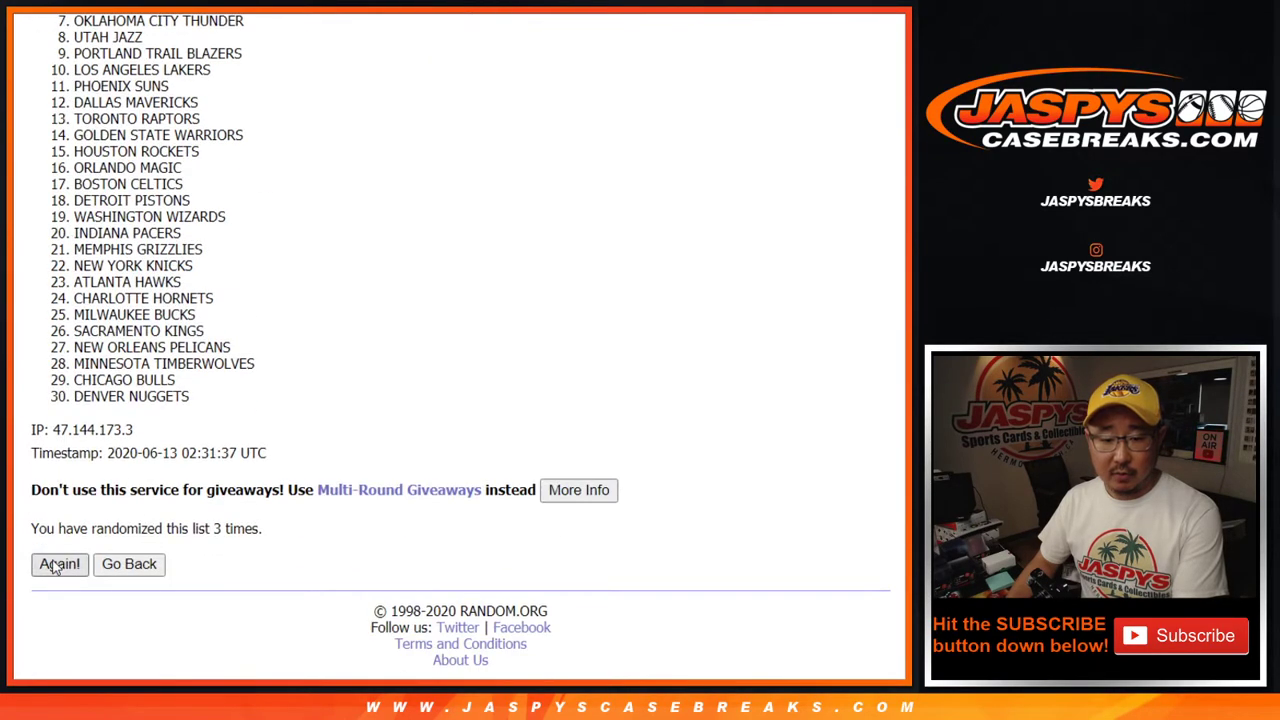
click(56, 564)
click(56, 564)
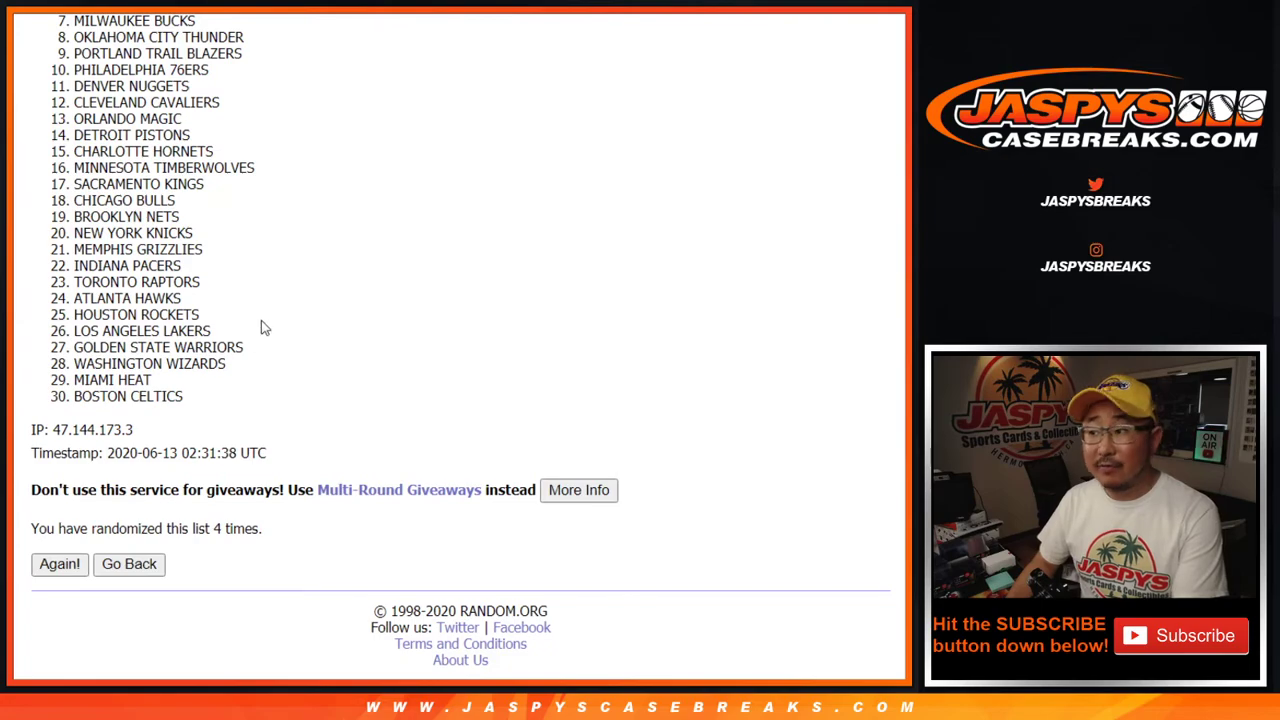
scroll(271, 328, down, 3)
scroll(271, 328, up, 2)
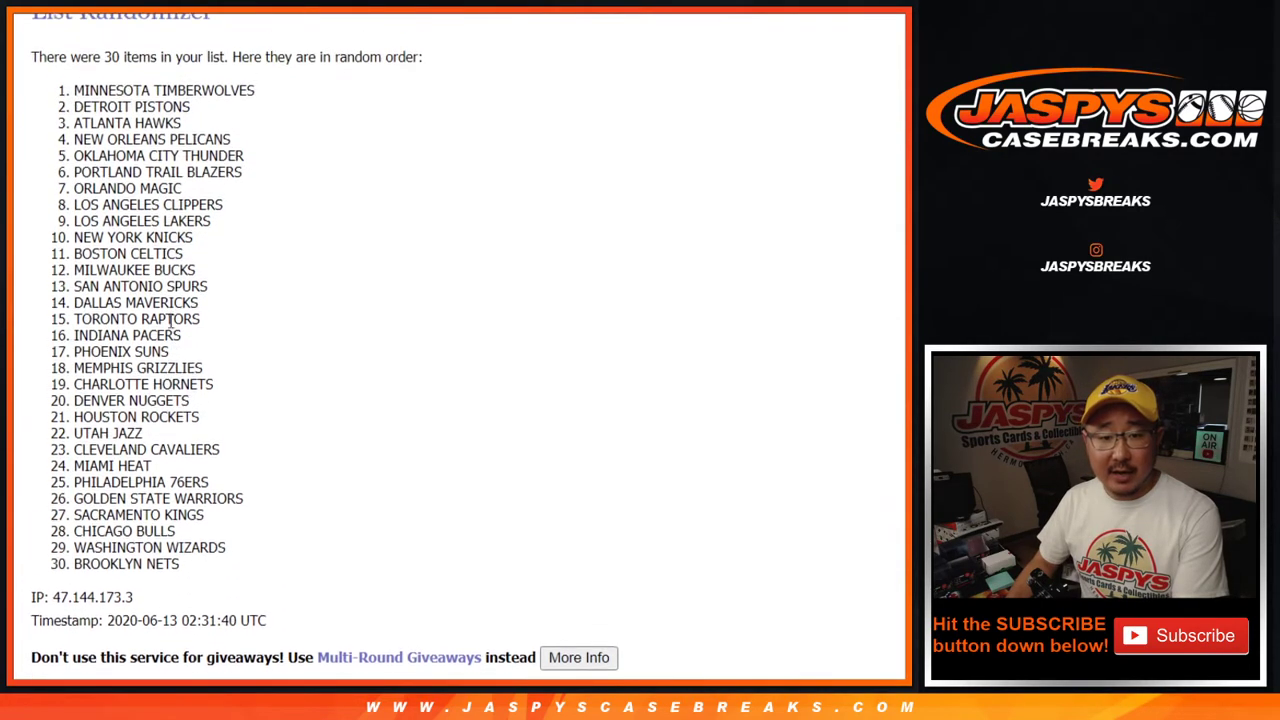
mouse_move(77, 95)
mouse_down()
mouse_move(185, 342)
mouse_move(180, 538)
mouse_move(201, 562)
mouse_up()
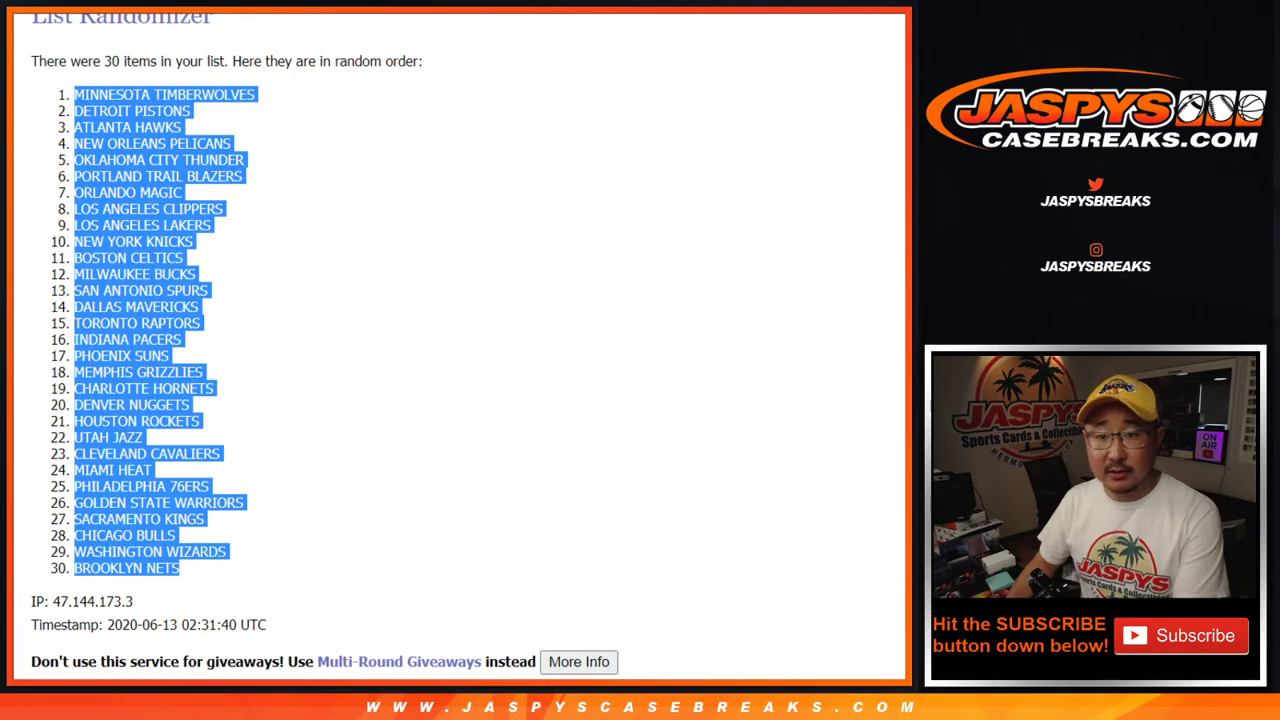
Paste the copied team list into column B starting at B1
key(ctrl+c)
key(alt+Tab)
click(209, 152)
right_click(212, 152)
click(235, 134)
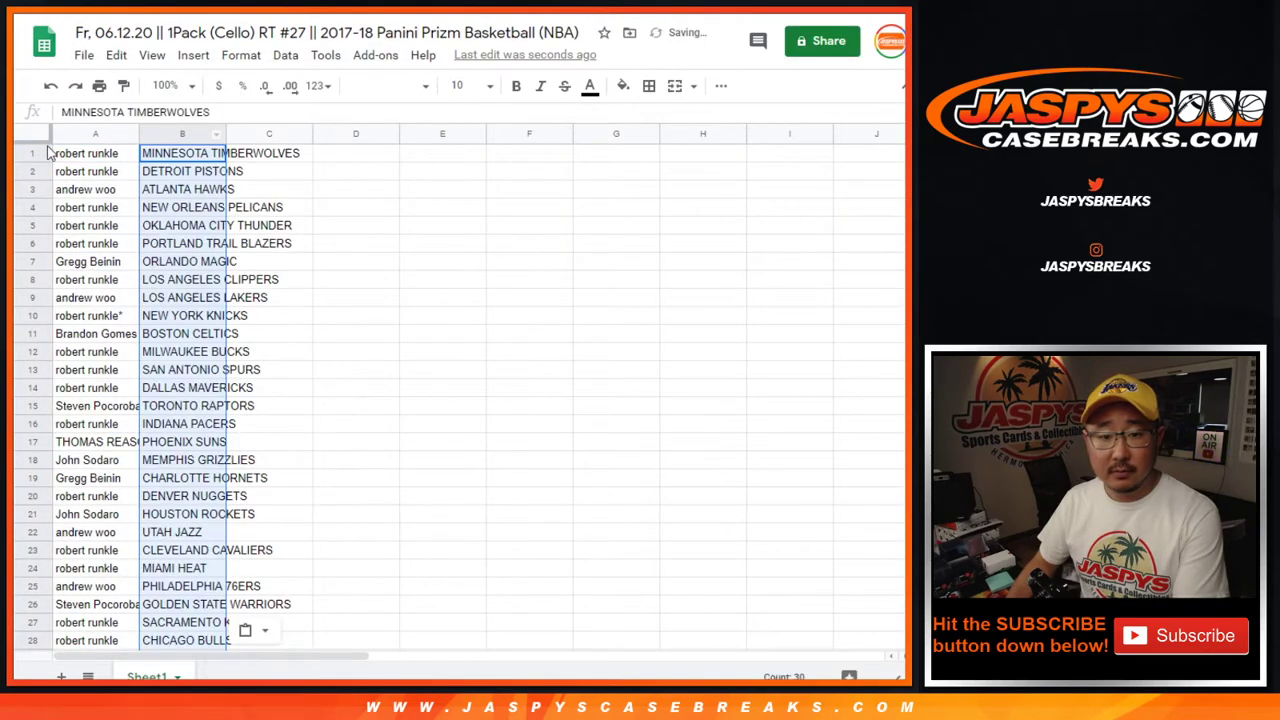
Set the whole sheet to font size 12, zoom to 125%, and autofit column A
click(40, 138)
click(382, 88)
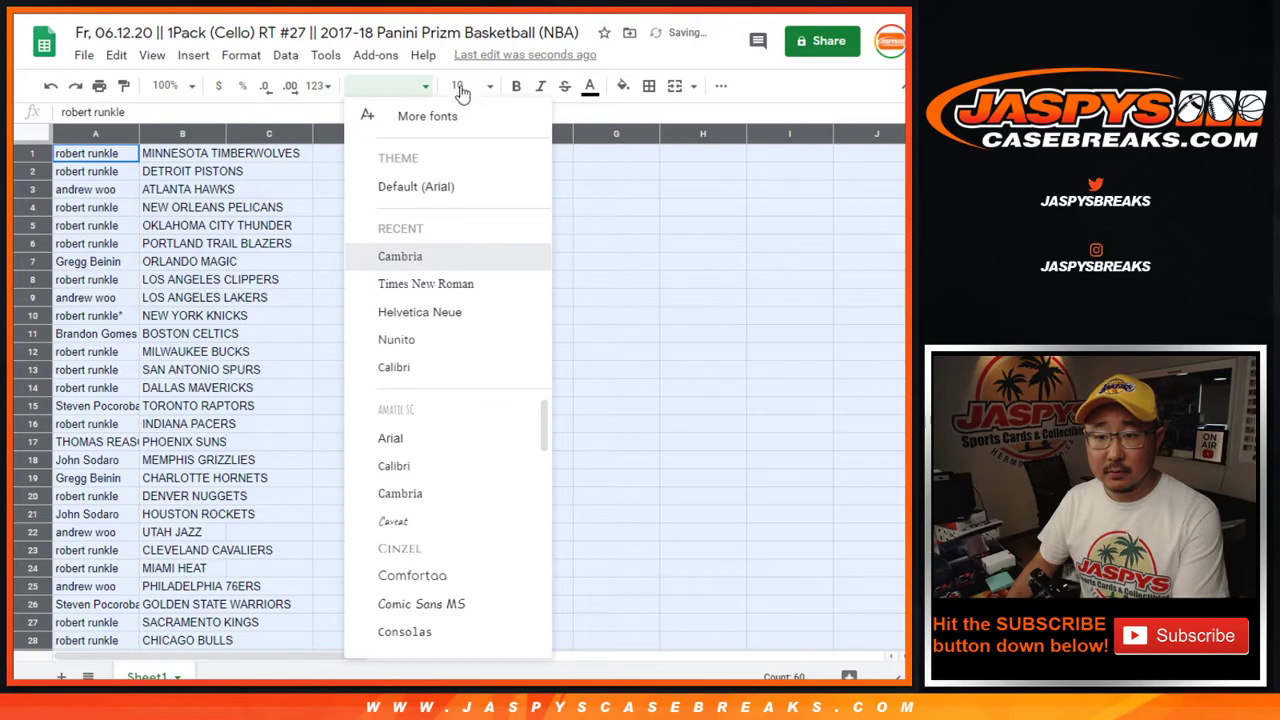
click(462, 88)
click(452, 280)
click(168, 86)
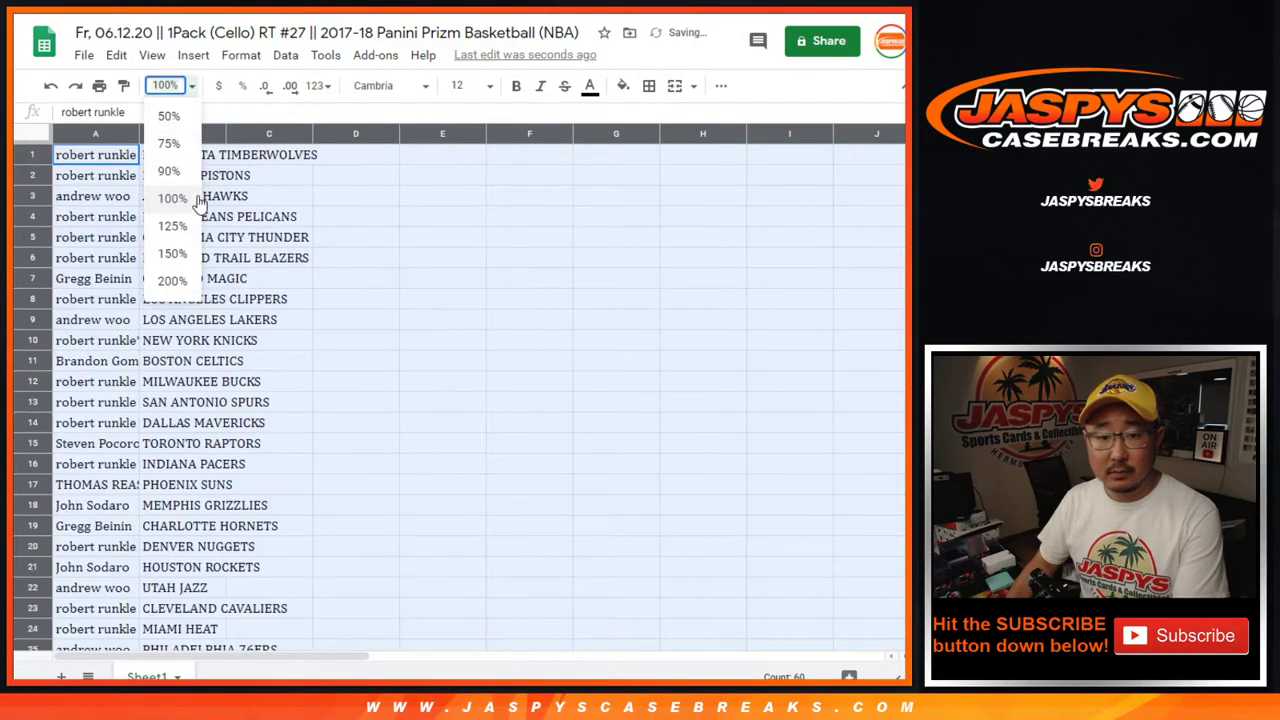
click(172, 226)
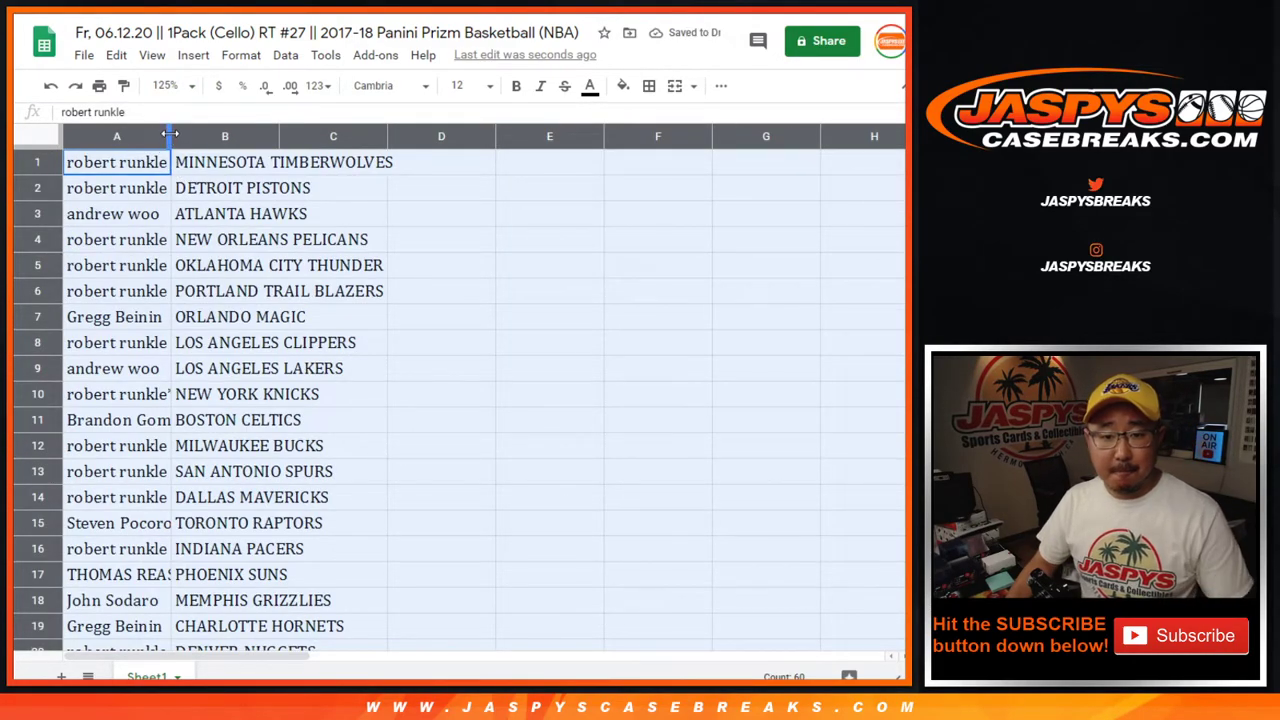
double_click(170, 134)
Select the 30 name–team rows and zoom back out to 80%
shift+click(270, 533)
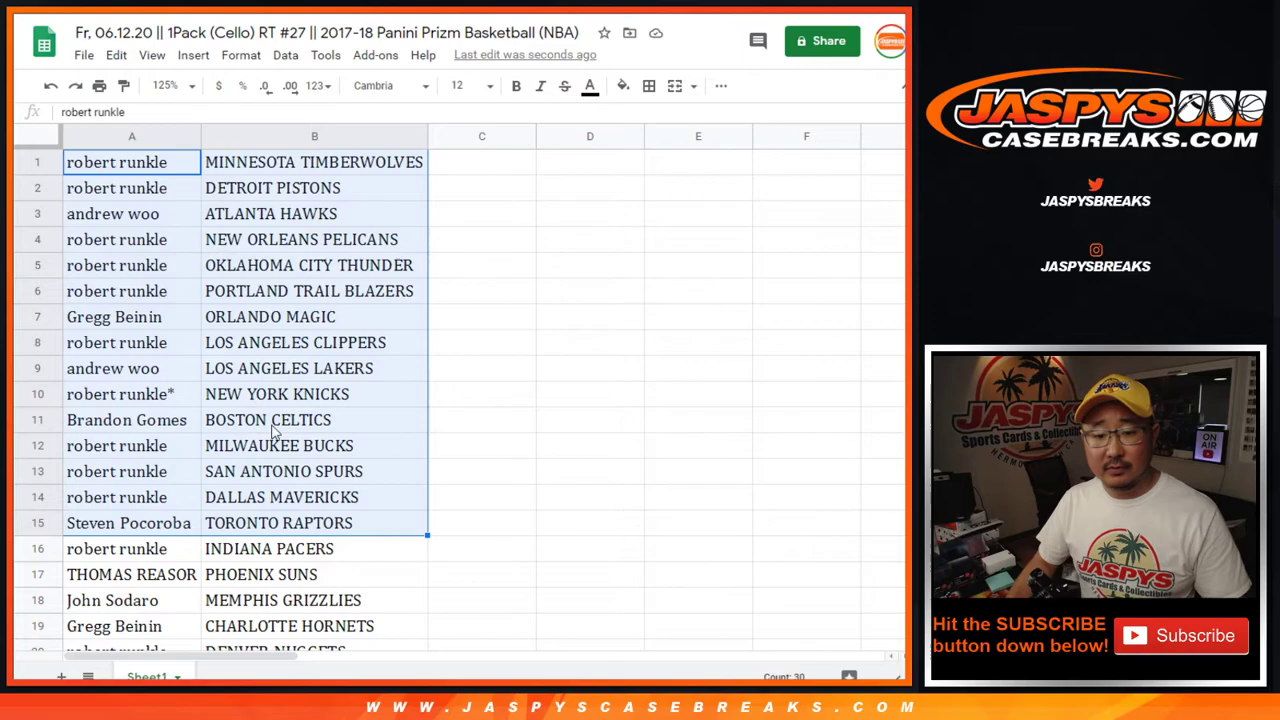
scroll(281, 412, down, 3)
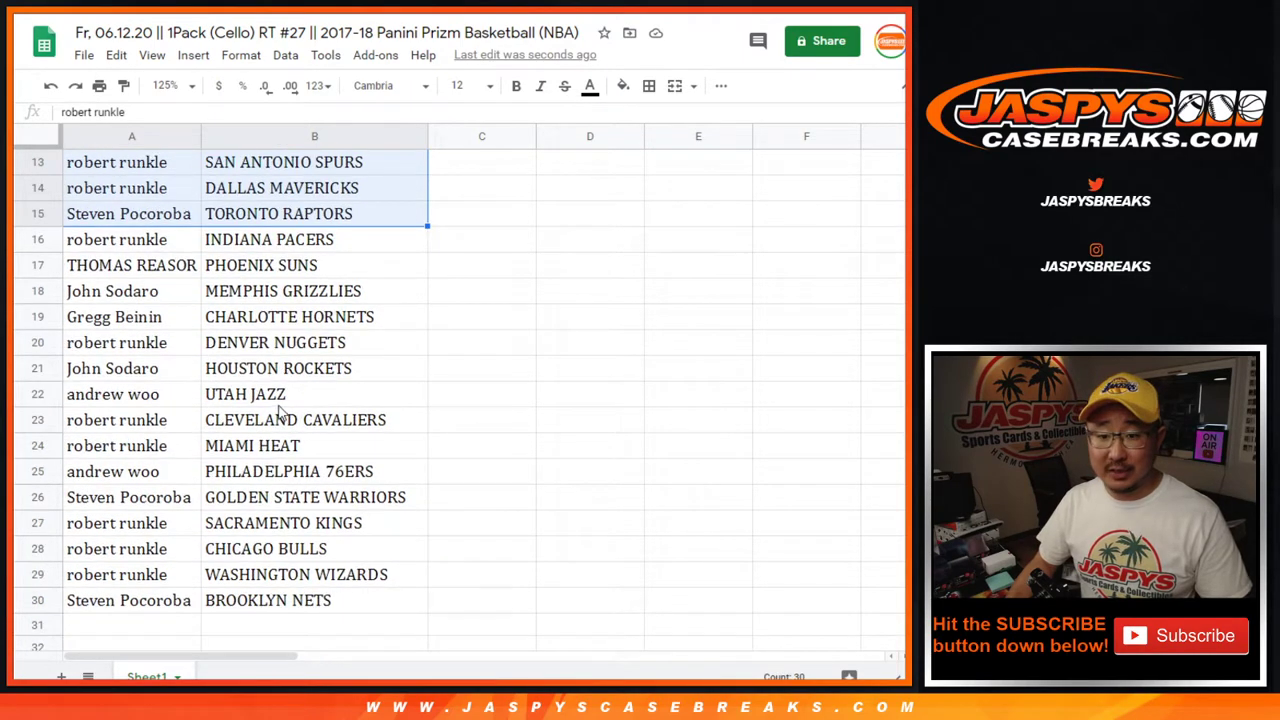
click(189, 241)
shift+click(298, 610)
scroll(360, 592, down, 1)
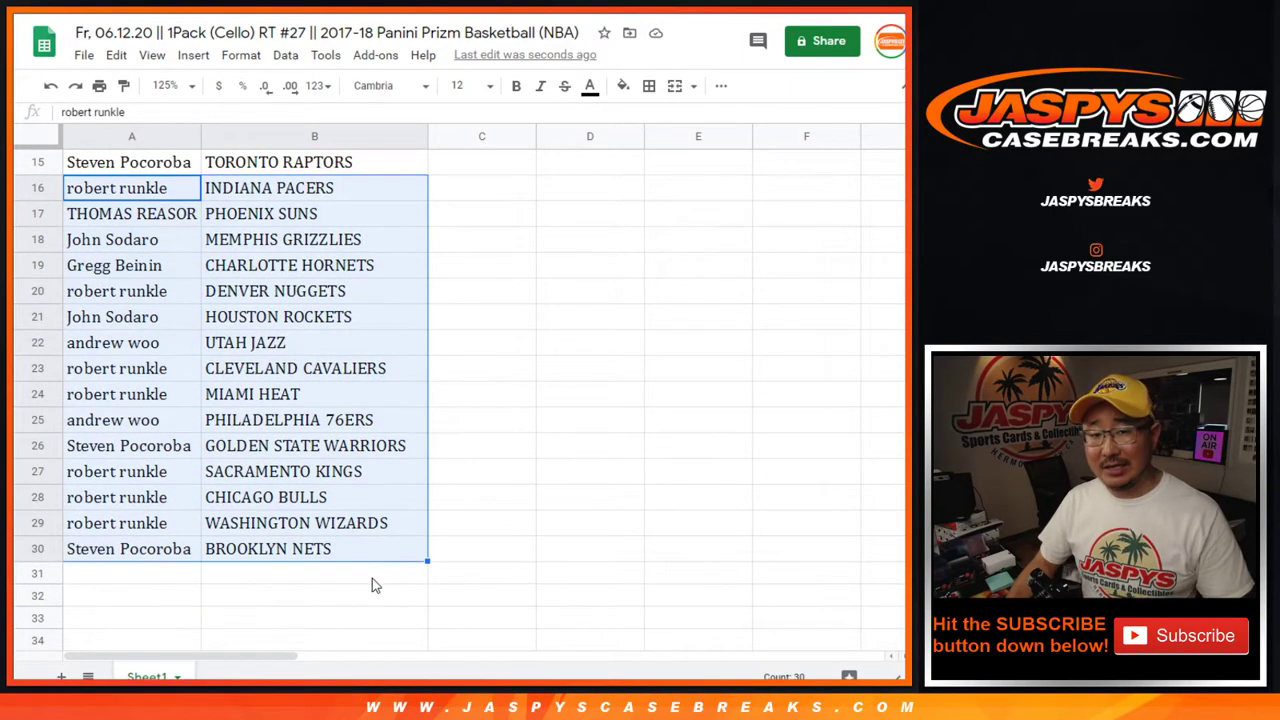
scroll(395, 541, up, 4)
click(173, 87)
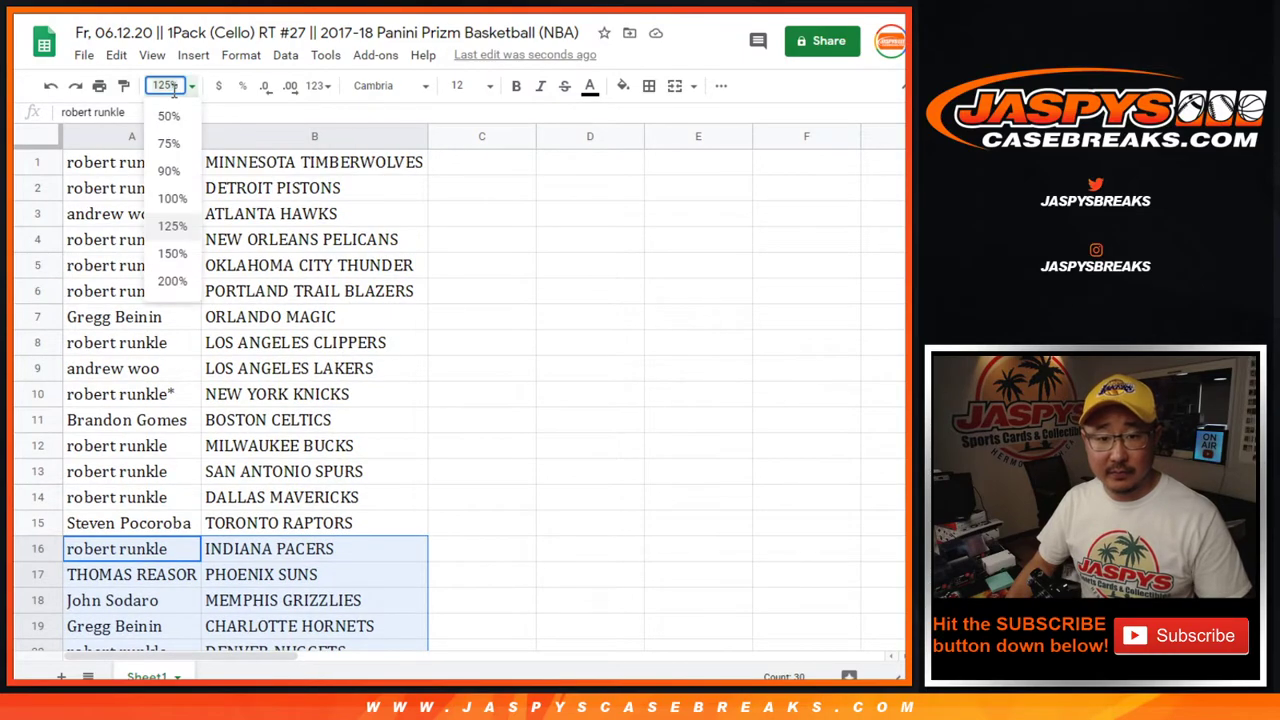
text(80)
key(Return)
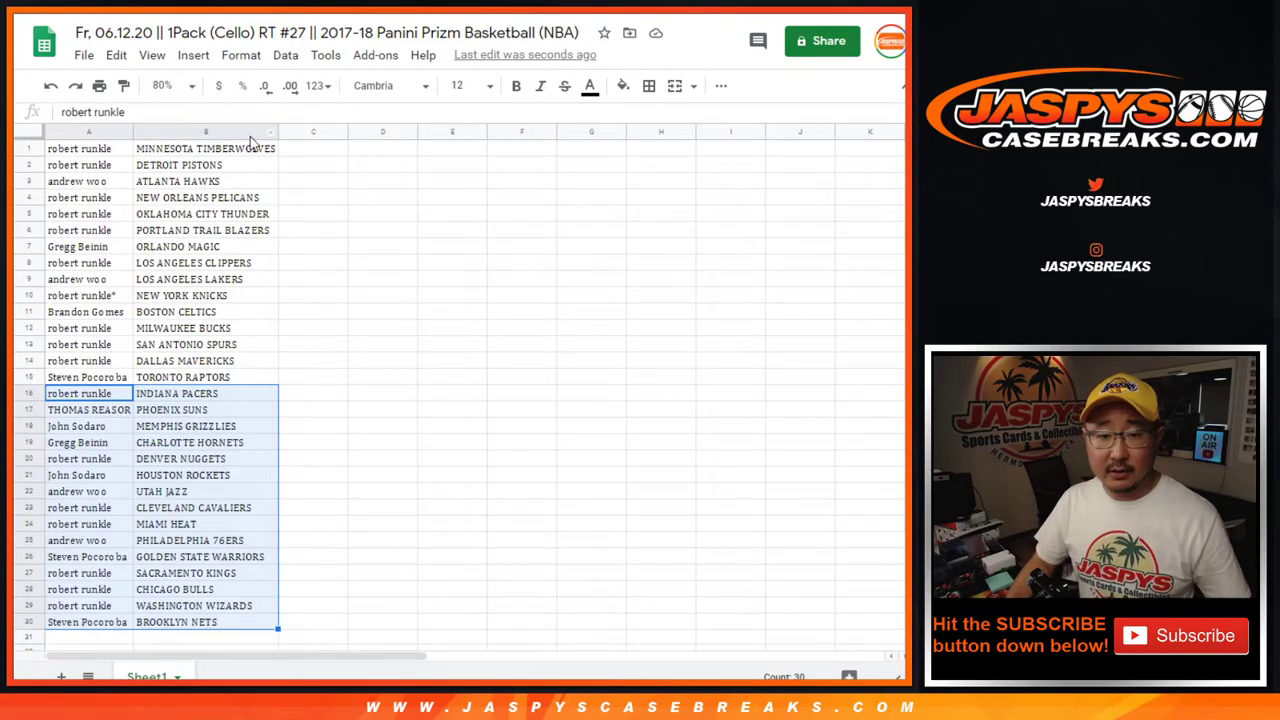
Sort the sheet A→Z by column B, add all borders, and centre the list text
click(254, 133)
click(285, 55)
click(308, 88)
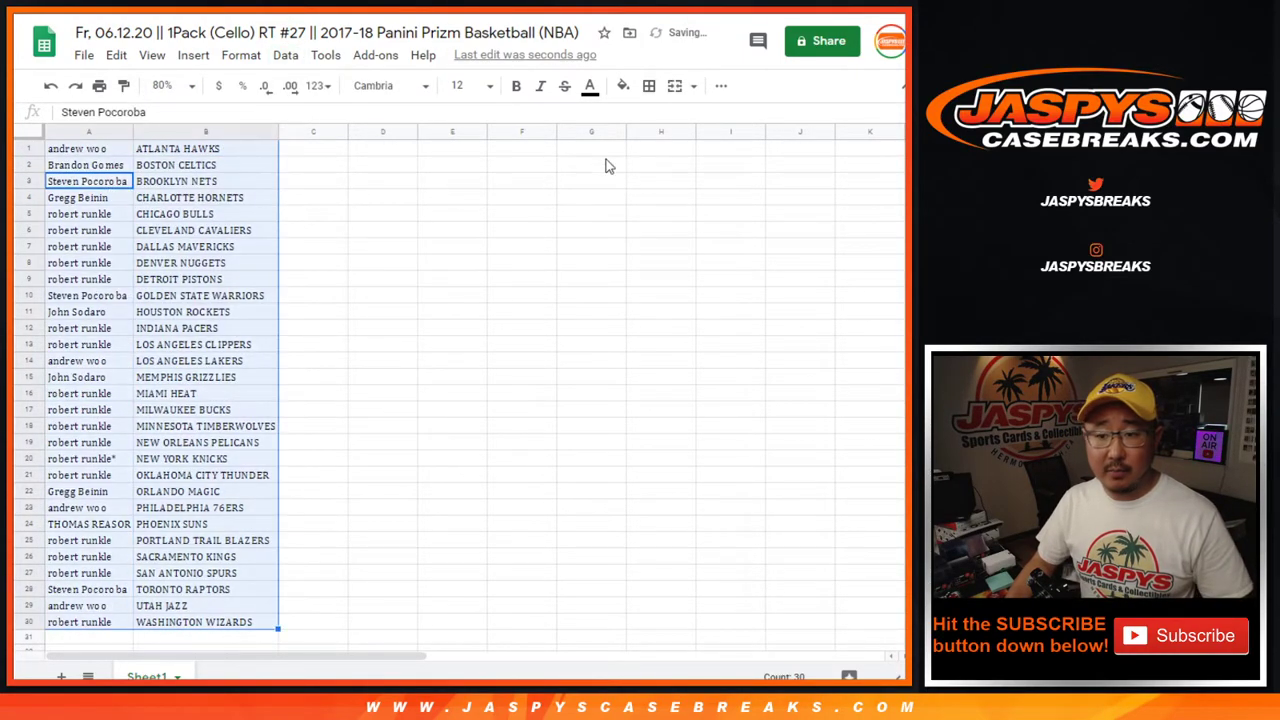
click(647, 87)
click(656, 120)
click(720, 86)
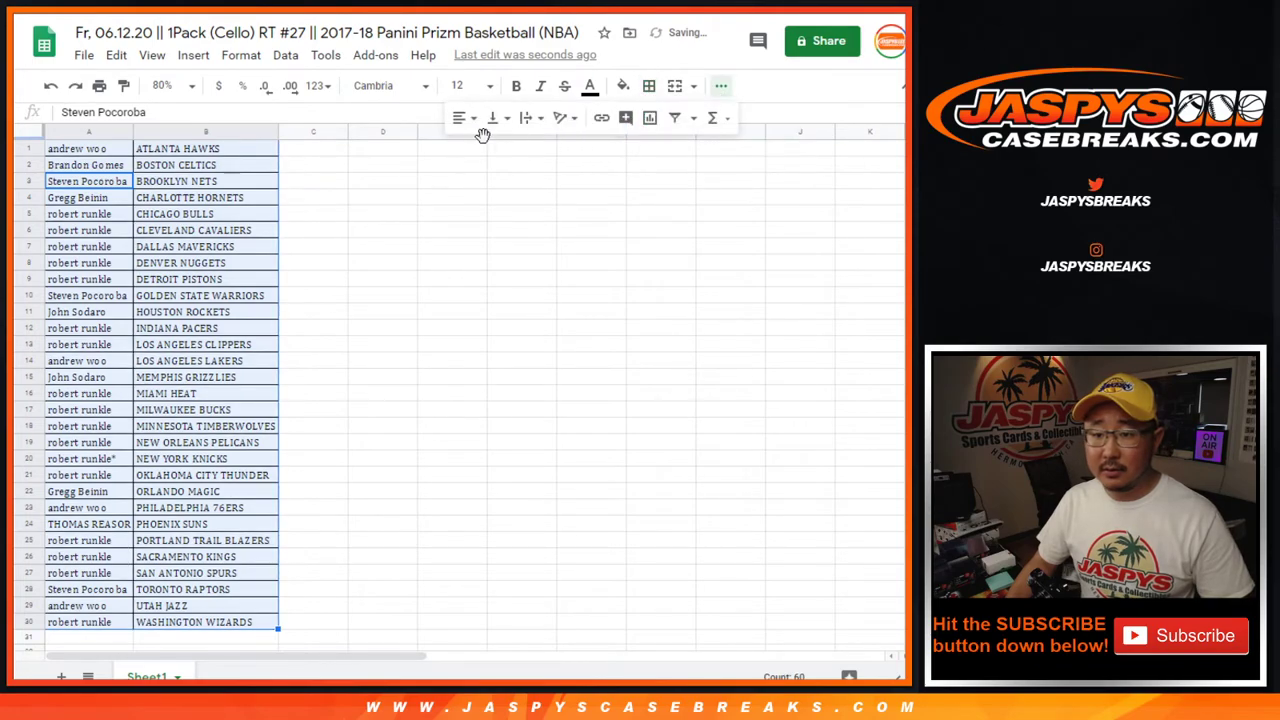
click(462, 120)
click(483, 147)
Print the sheet with the workbook title as a page header
click(99, 86)
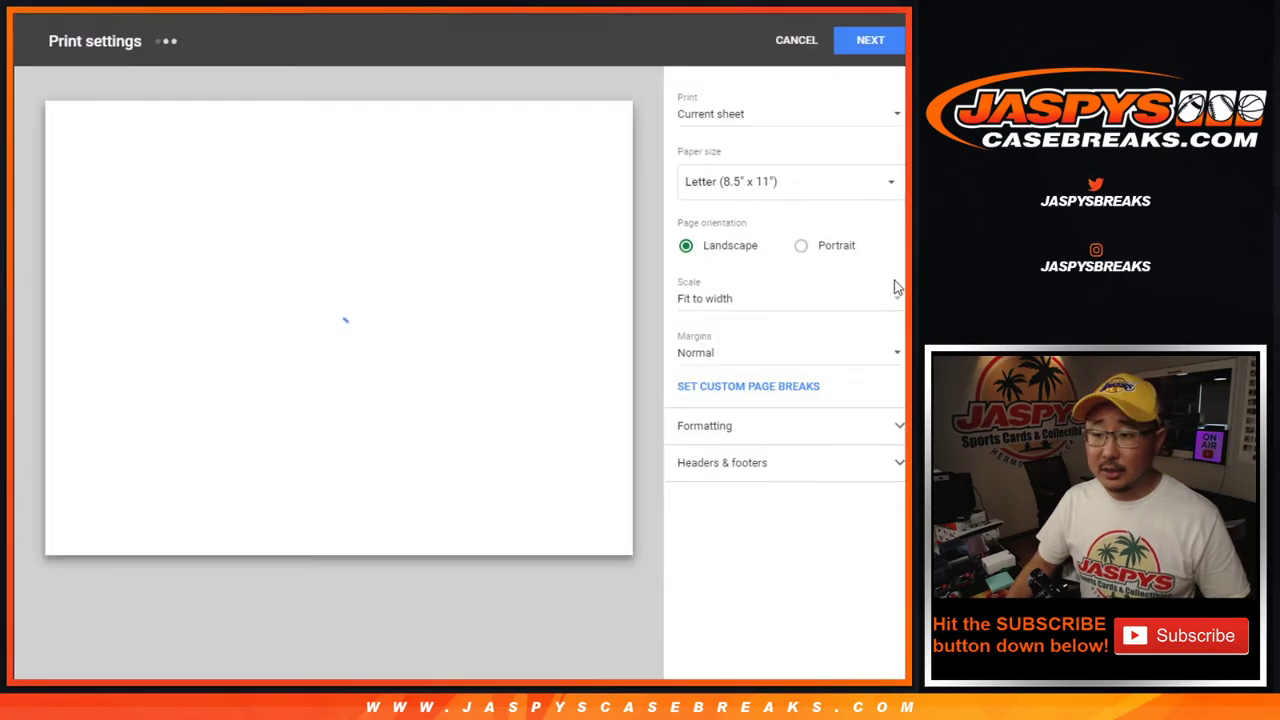
click(757, 465)
click(729, 528)
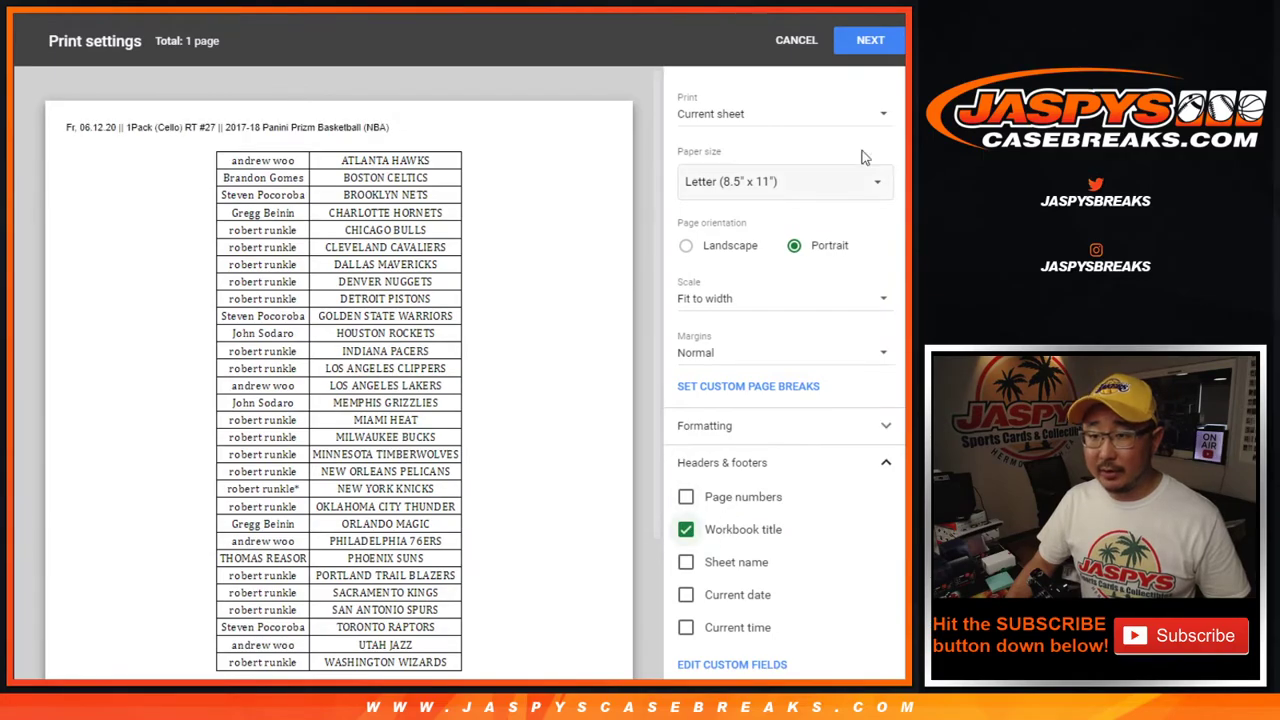
click(870, 41)
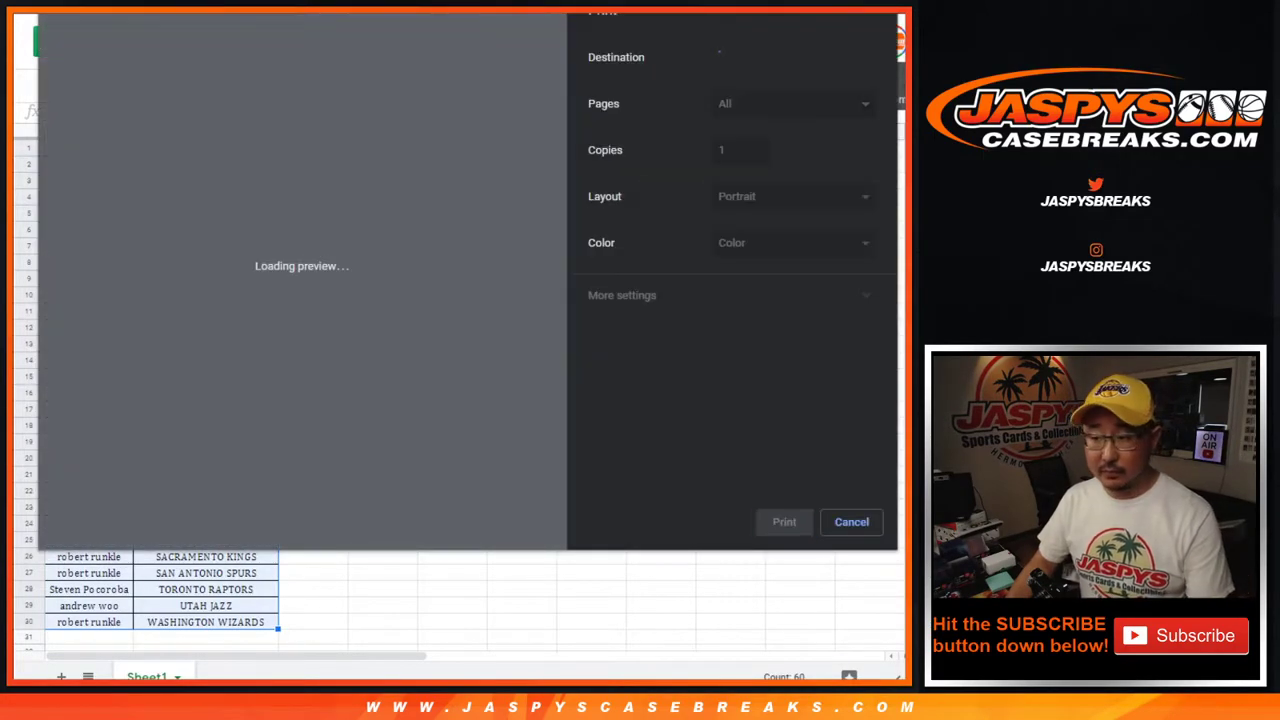
key(Return)
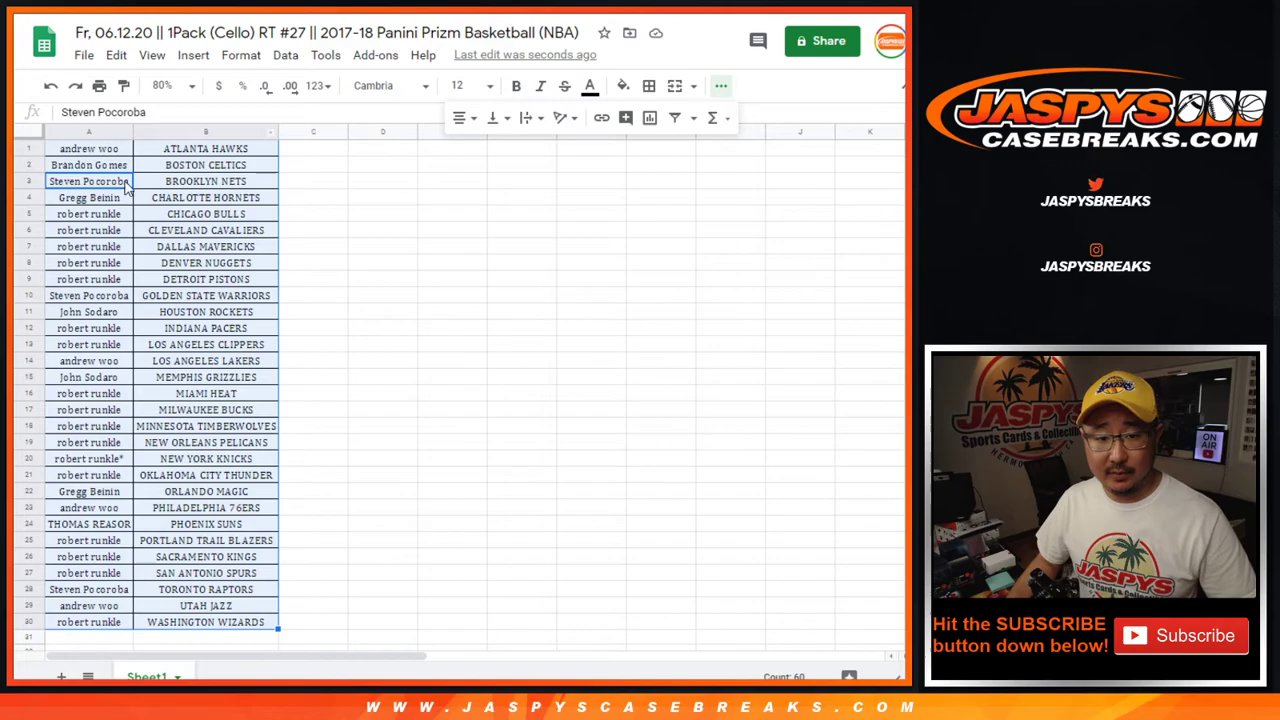
Copy the 30 names from column A into the List Randomizer box
click(112, 149)
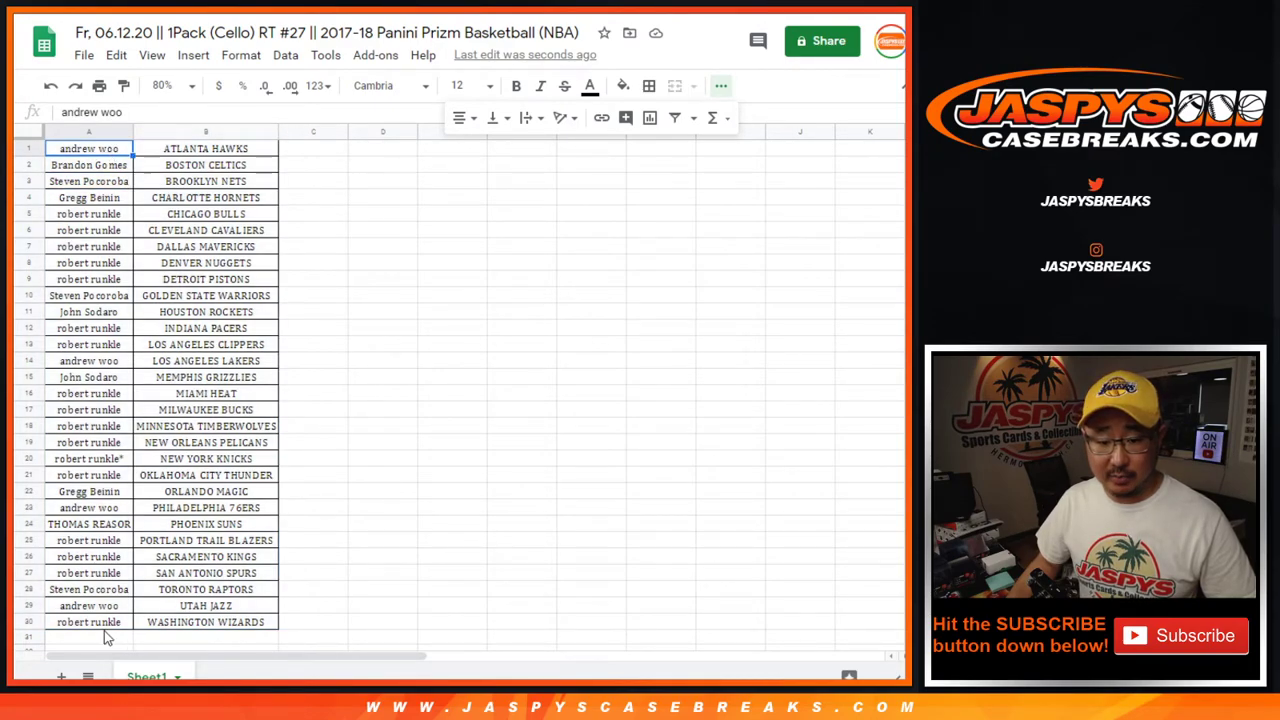
shift+click(107, 637)
key(ctrl+c)
key(ctrl+Tab)
click(434, 354)
key(ctrl+v)
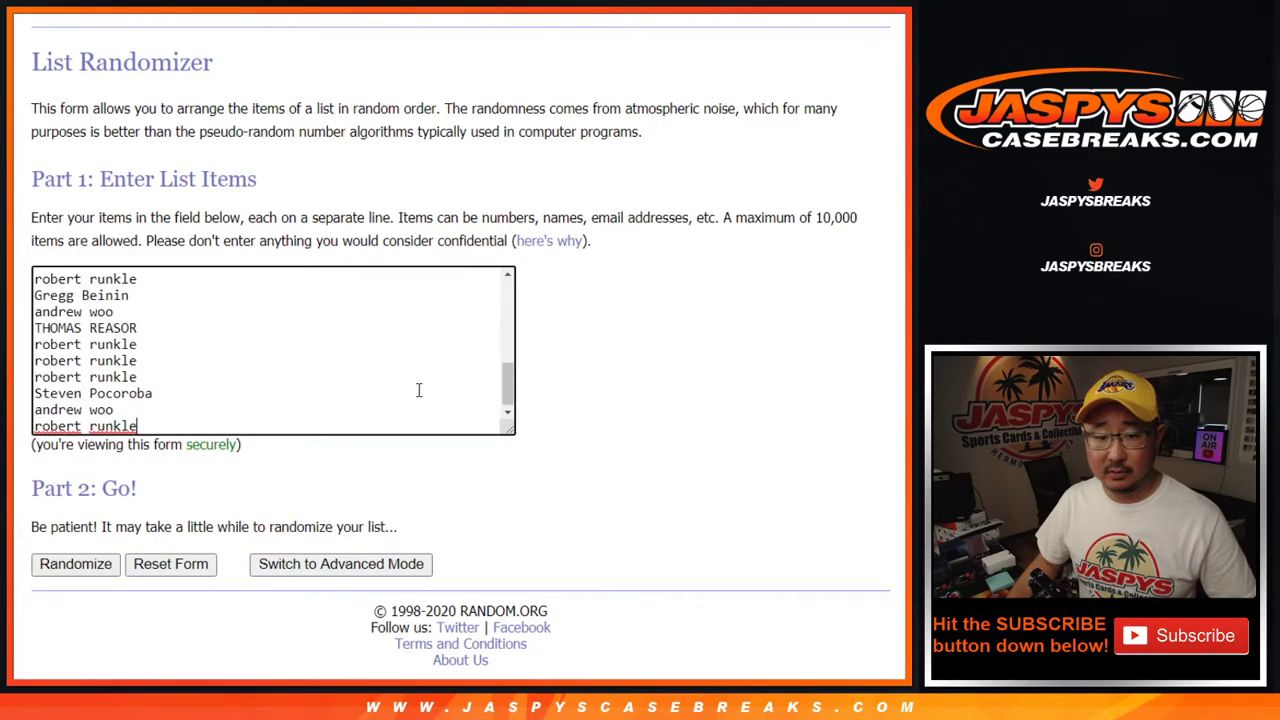
Randomize the 30-name list three times
scroll(419, 390, up, 10)
key(ctrl+Tab)
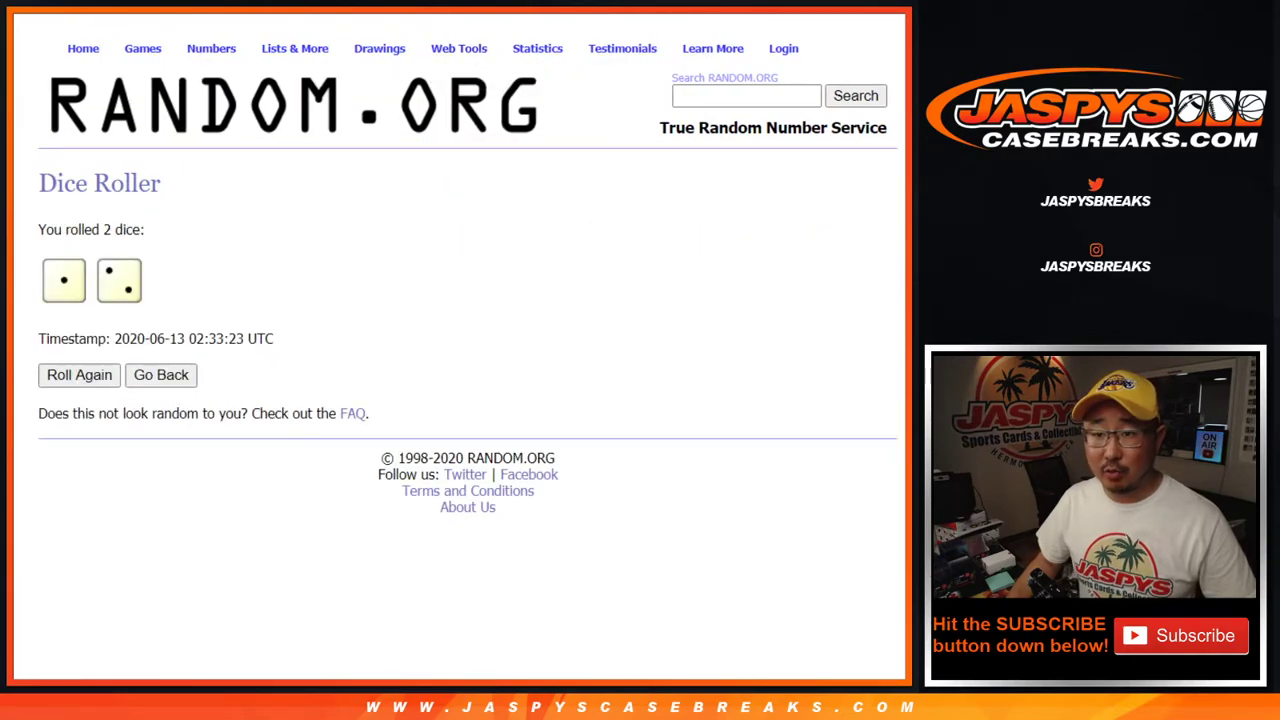
key(ctrl+Tab)
scroll(652, 353, down, 1)
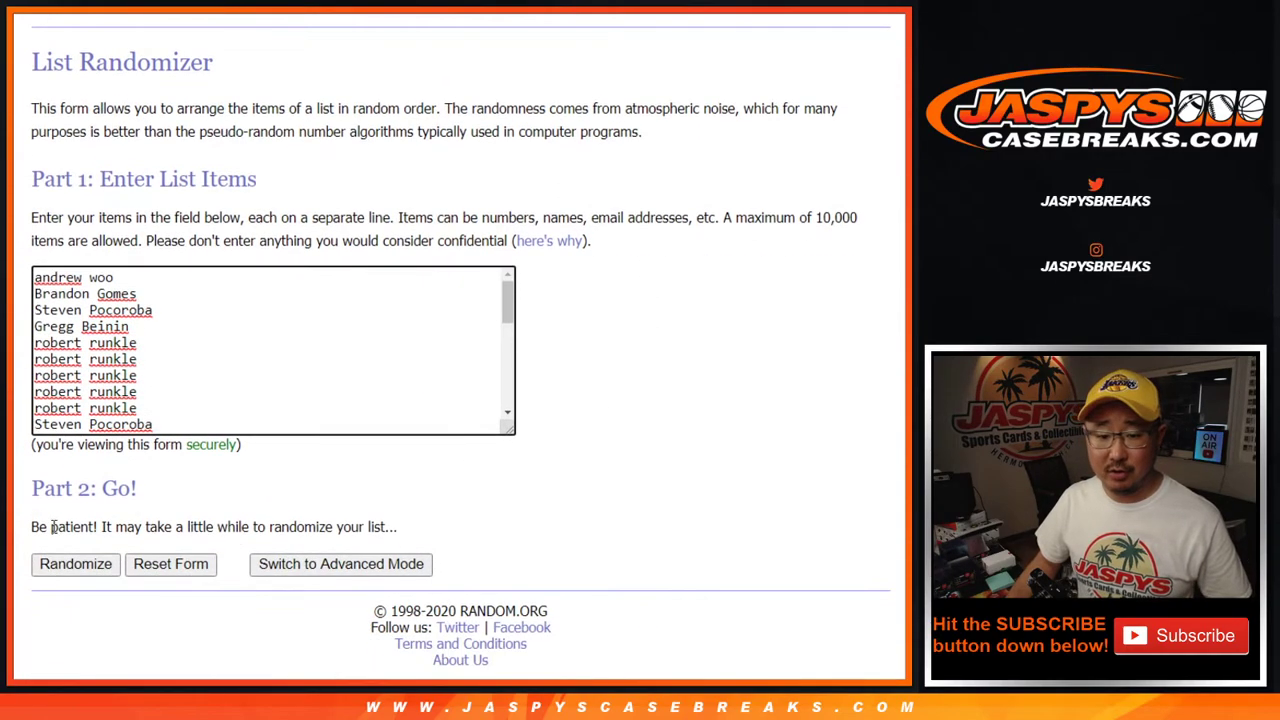
click(56, 564)
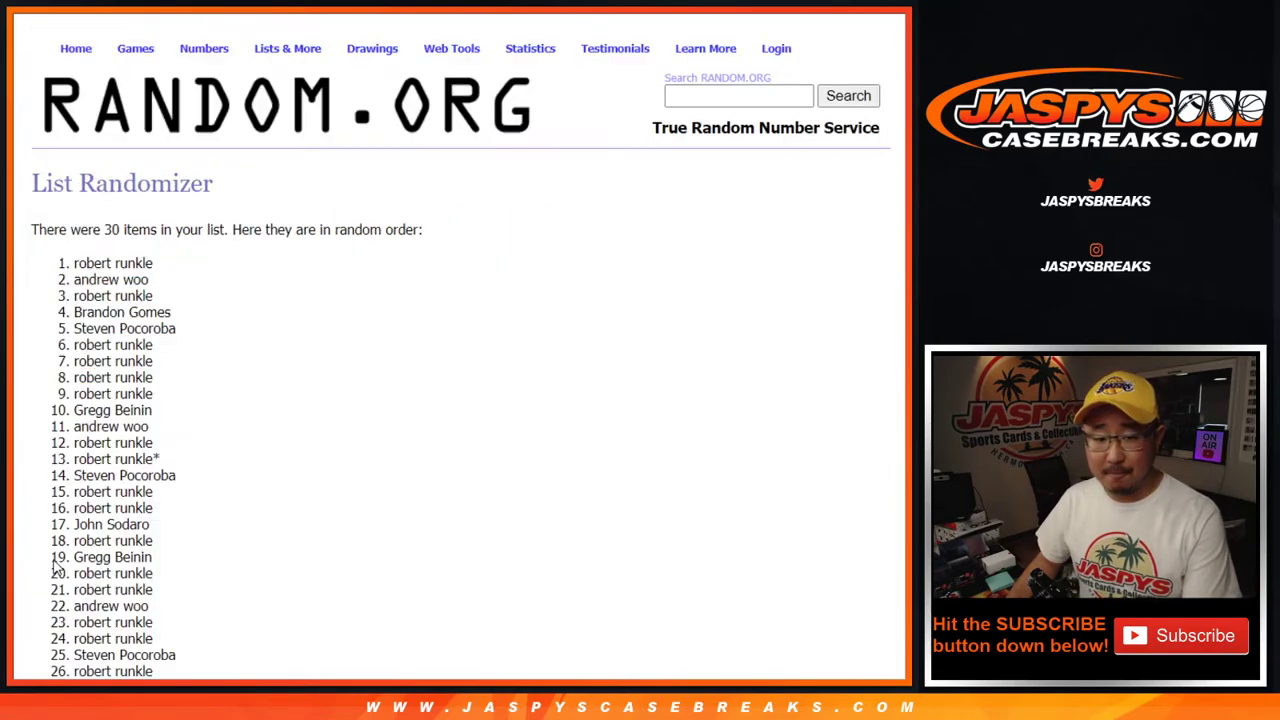
scroll(56, 567, down, 3)
click(56, 567)
scroll(485, 519, down, 3)
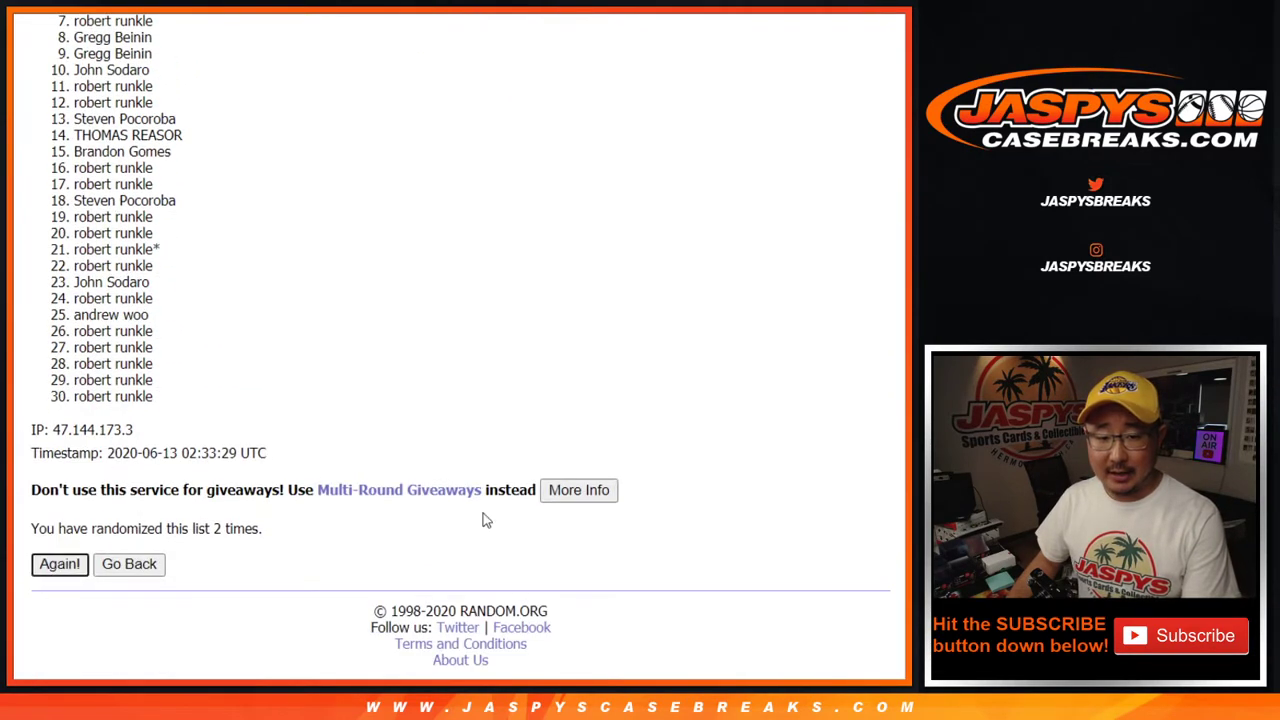
key(Return)
Highlight the first-place name in the results as the spot winner
scroll(818, 354, up, 1)
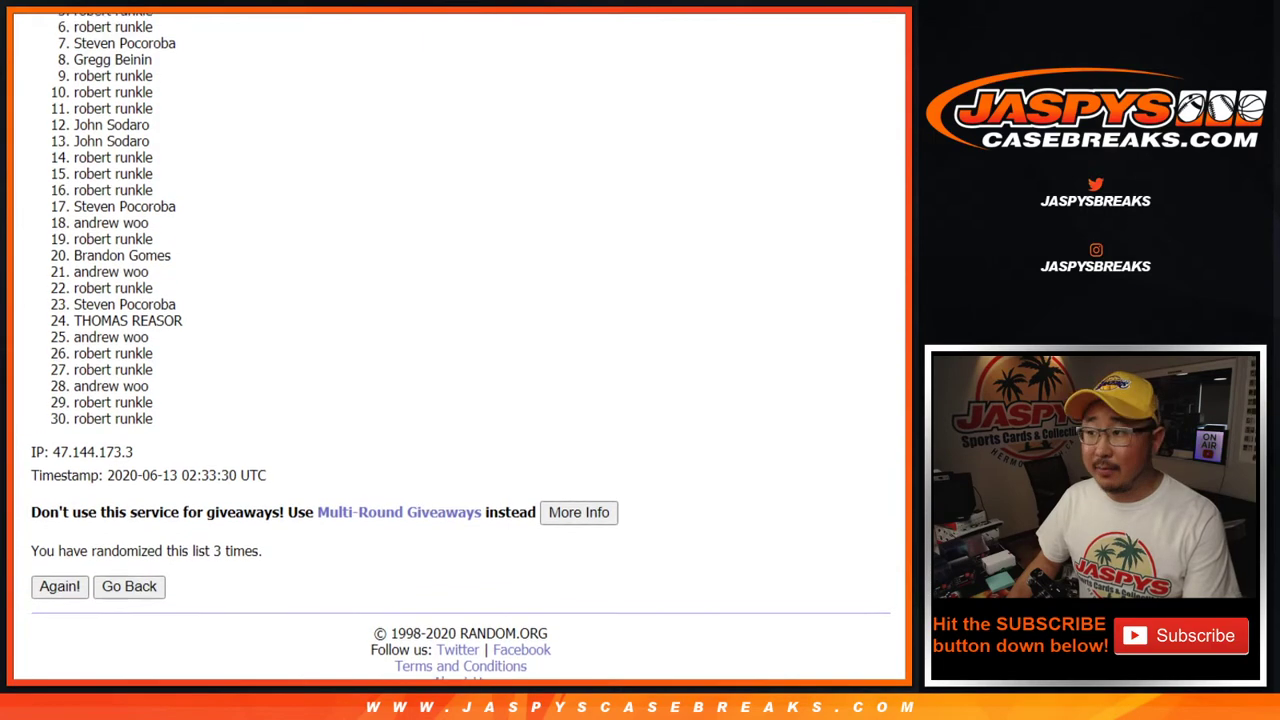
scroll(461, 344, up, 1)
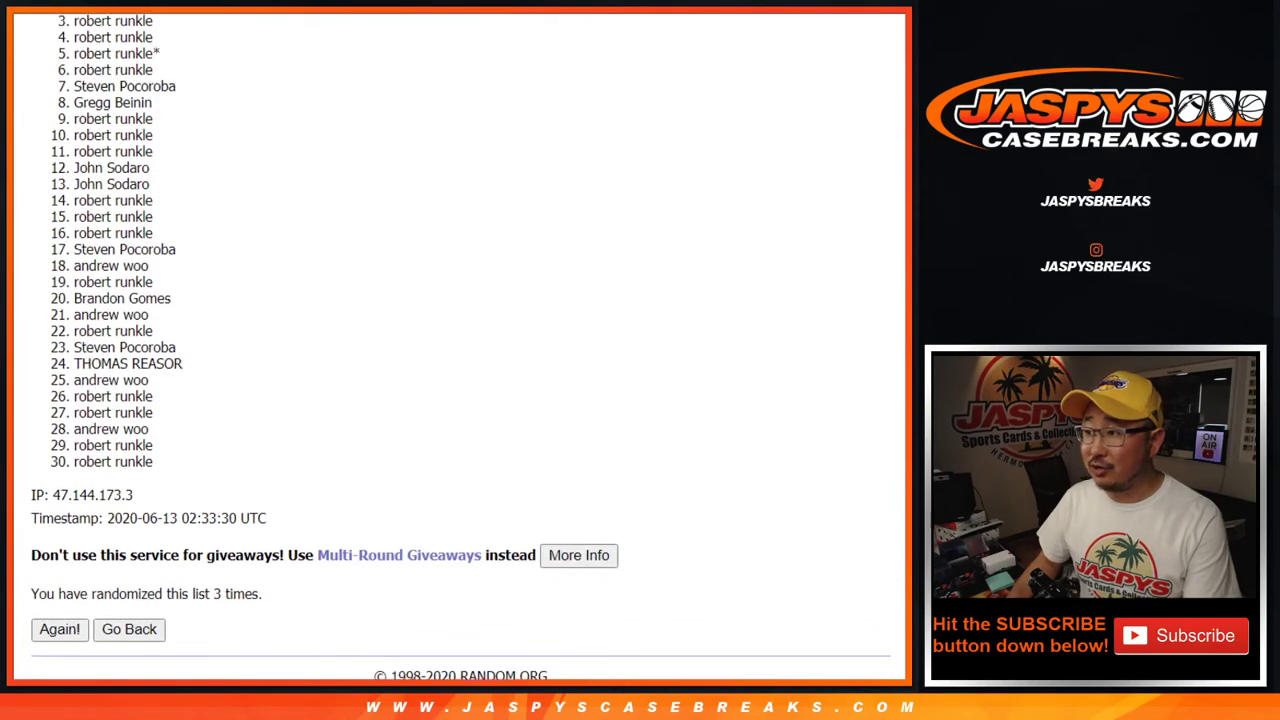
scroll(855, 177, up, 1)
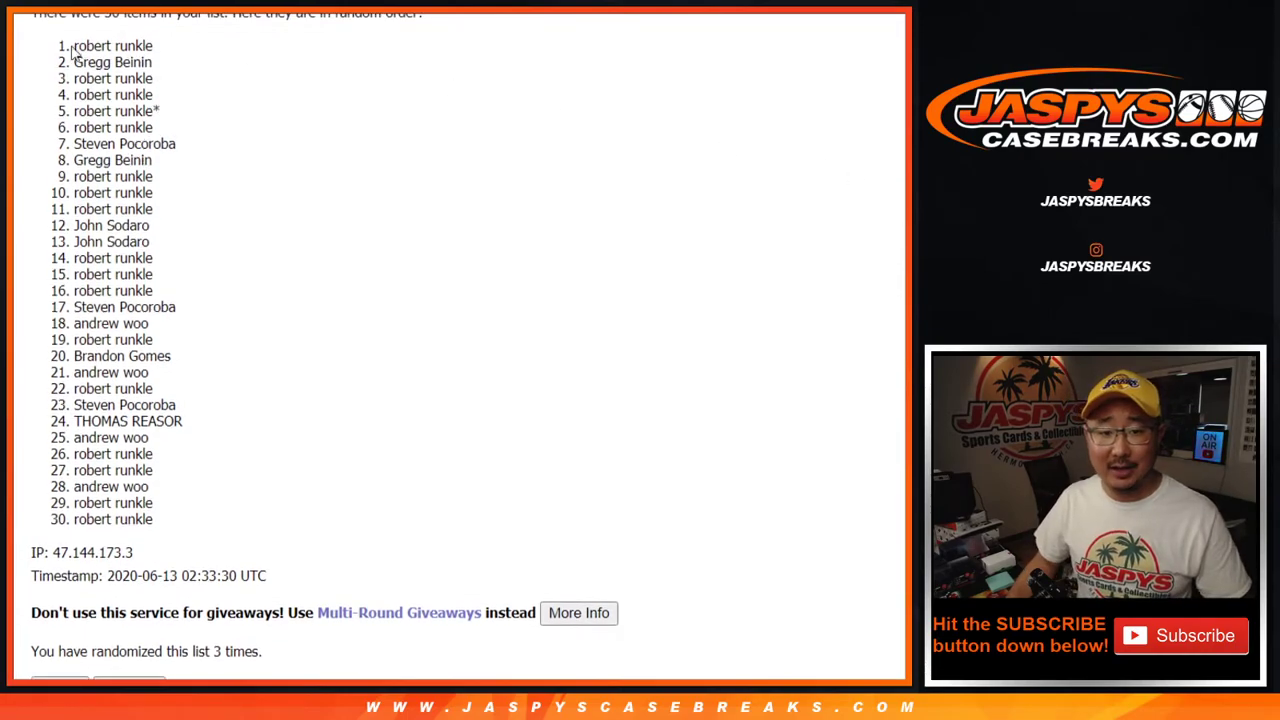
mouse_move(78, 46)
mouse_down()
mouse_move(156, 62)
mouse_move(153, 46)
mouse_up()
scroll(393, 284, up, 2)
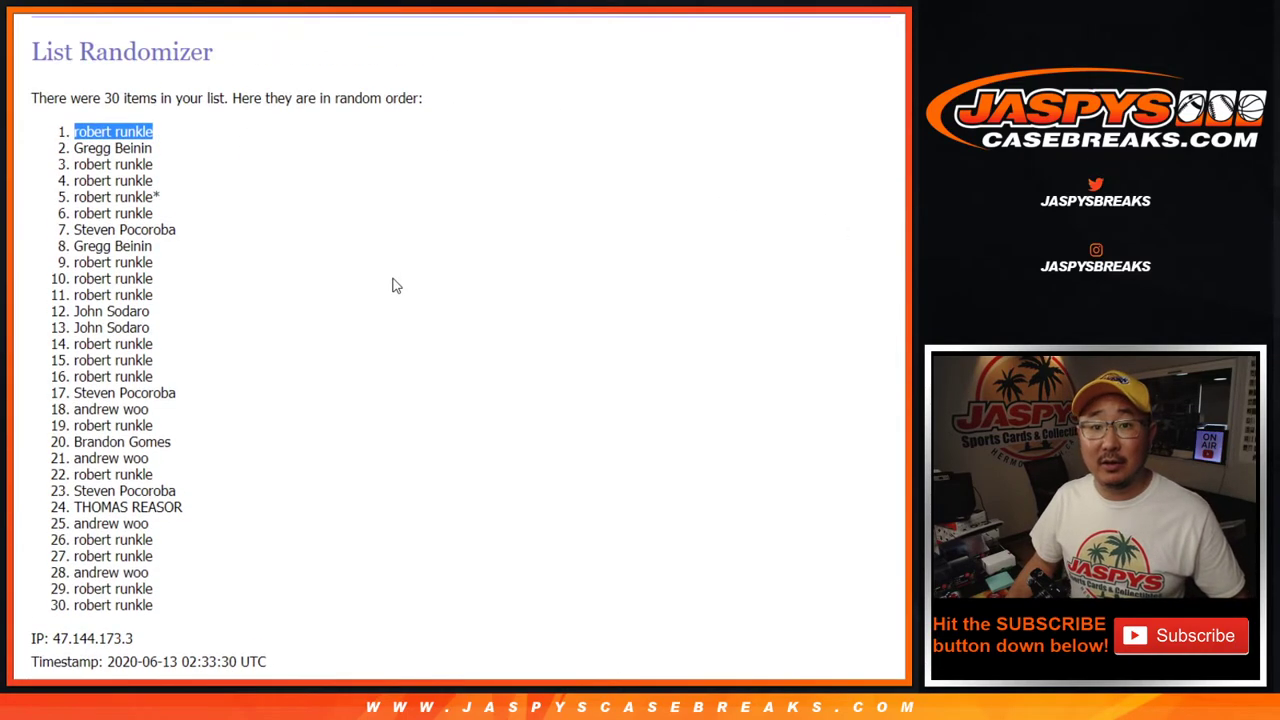
scroll(393, 284, down, 3)
scroll(402, 238, up, 1)
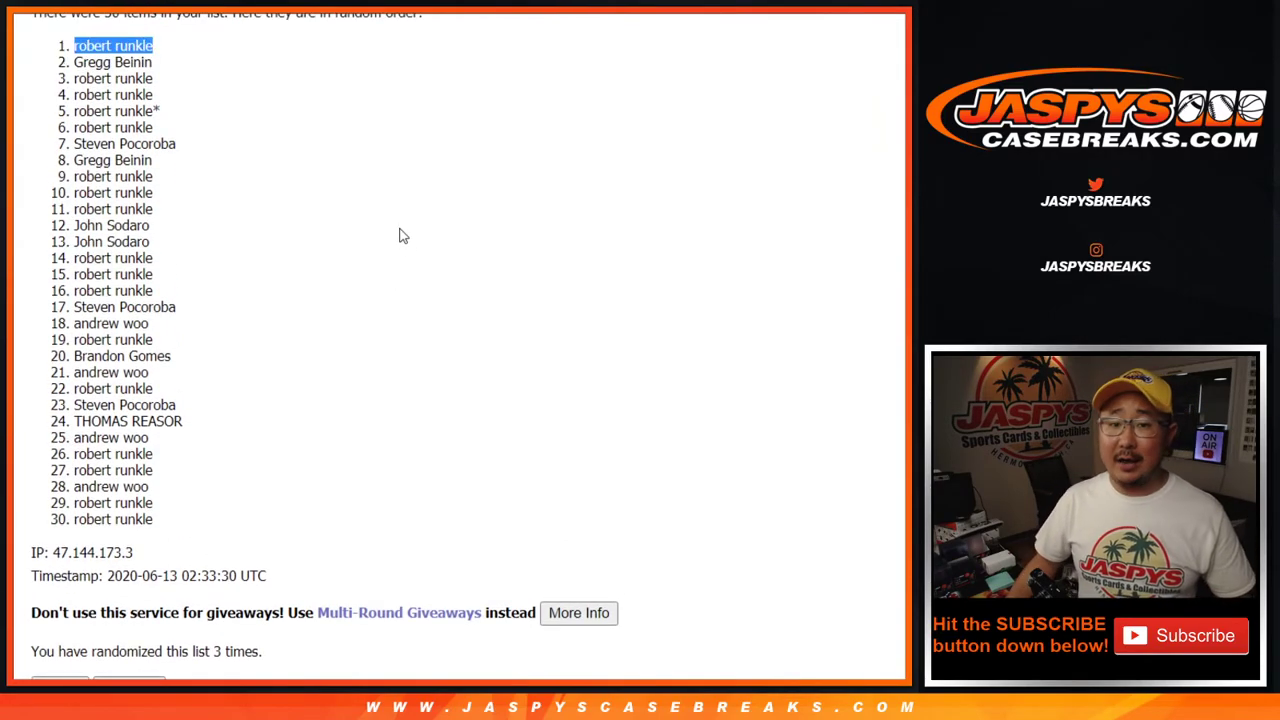